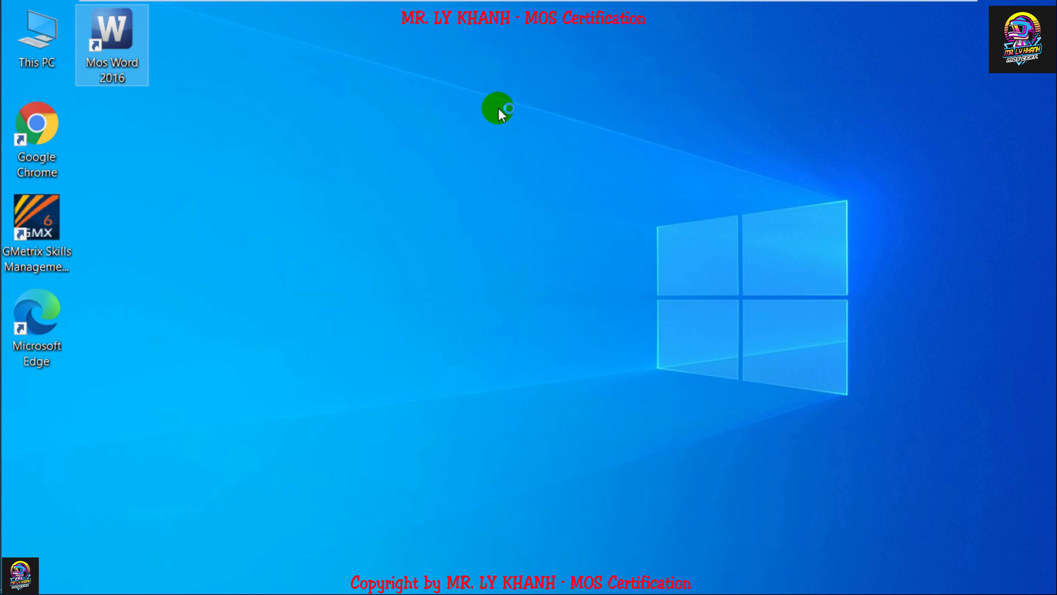
Start the exam with test set Đề A and begin Project 1, accepting the messages along the way
left_click(146, 203)
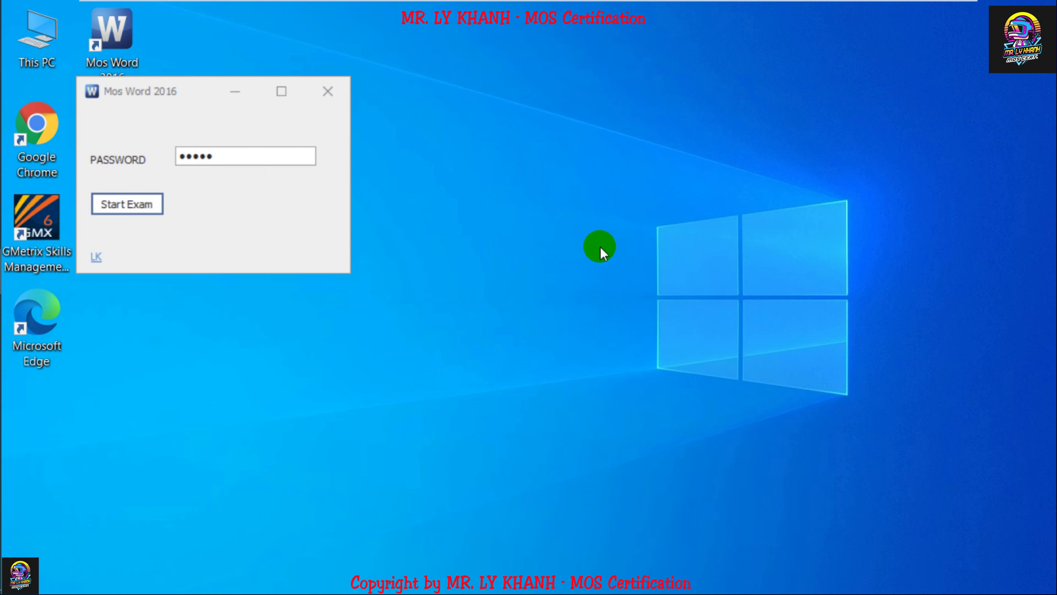
left_click(630, 370)
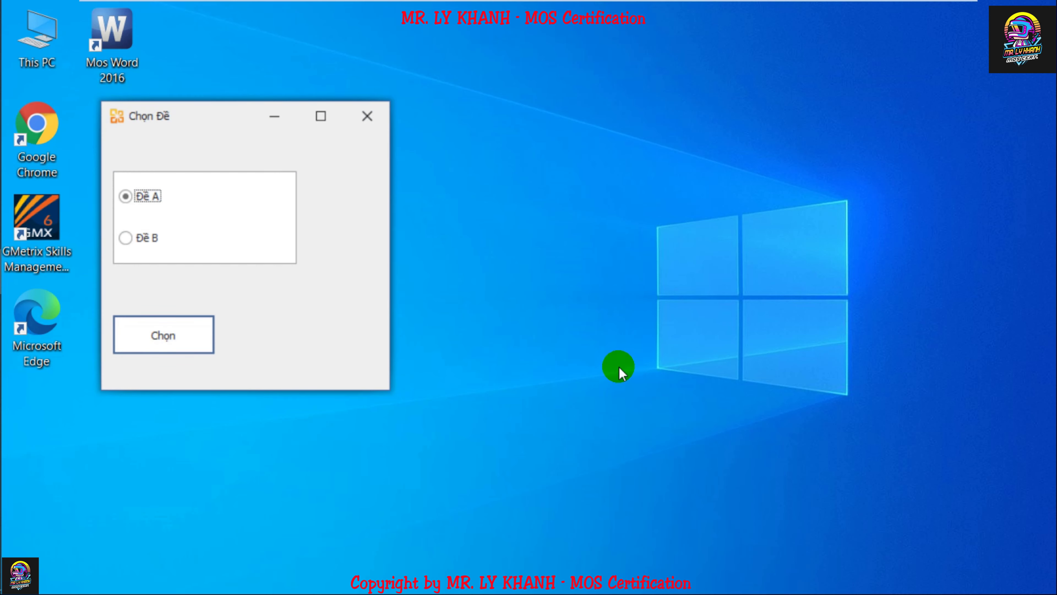
left_click(202, 342)
left_click(192, 463)
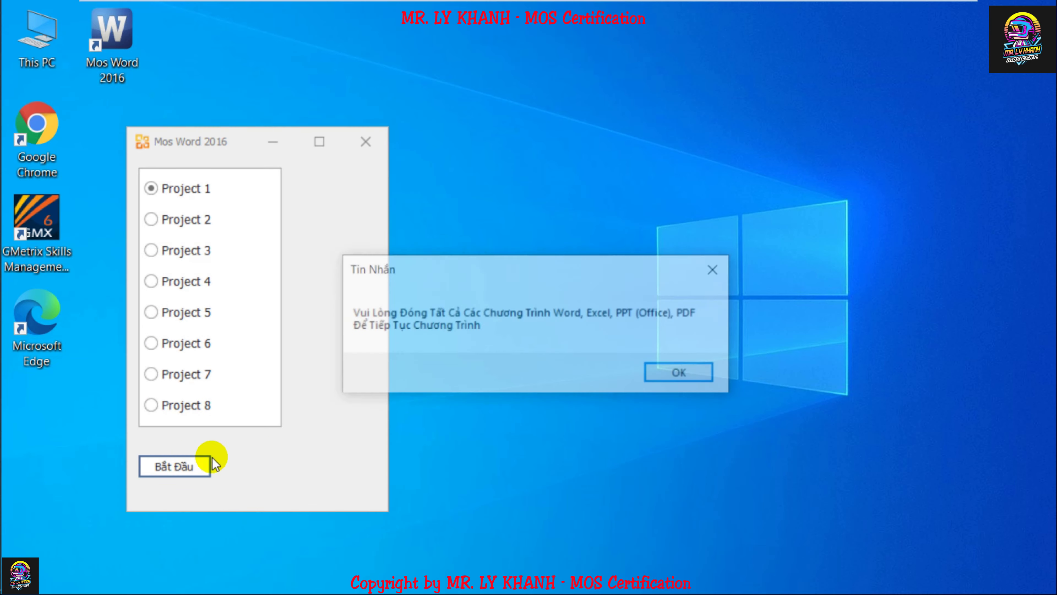
left_click(666, 375)
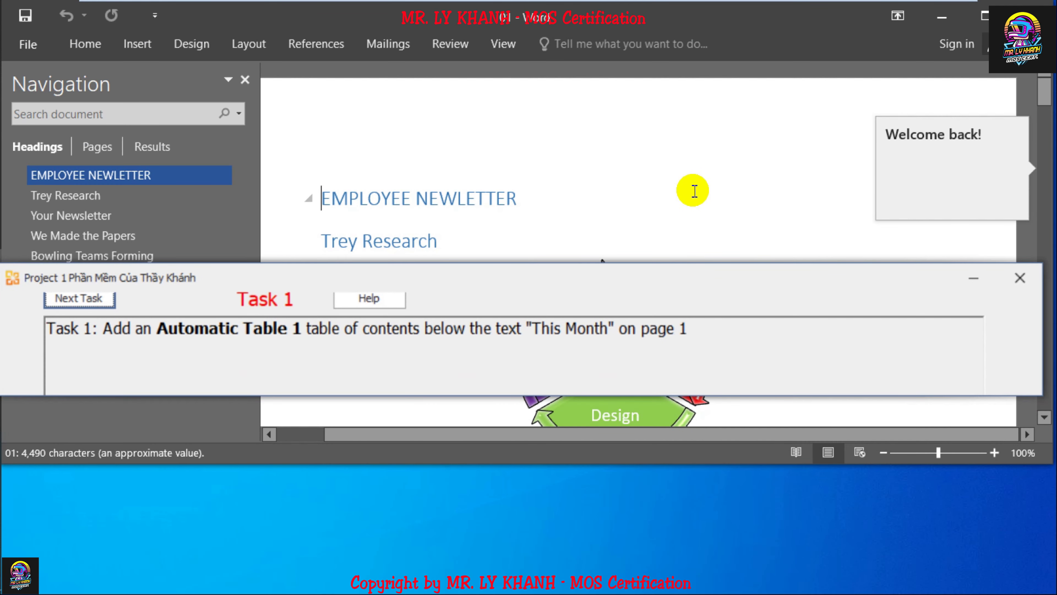
Move the Project 1 task instructions window down so that it no longer covers the Word document
left_click(694, 191)
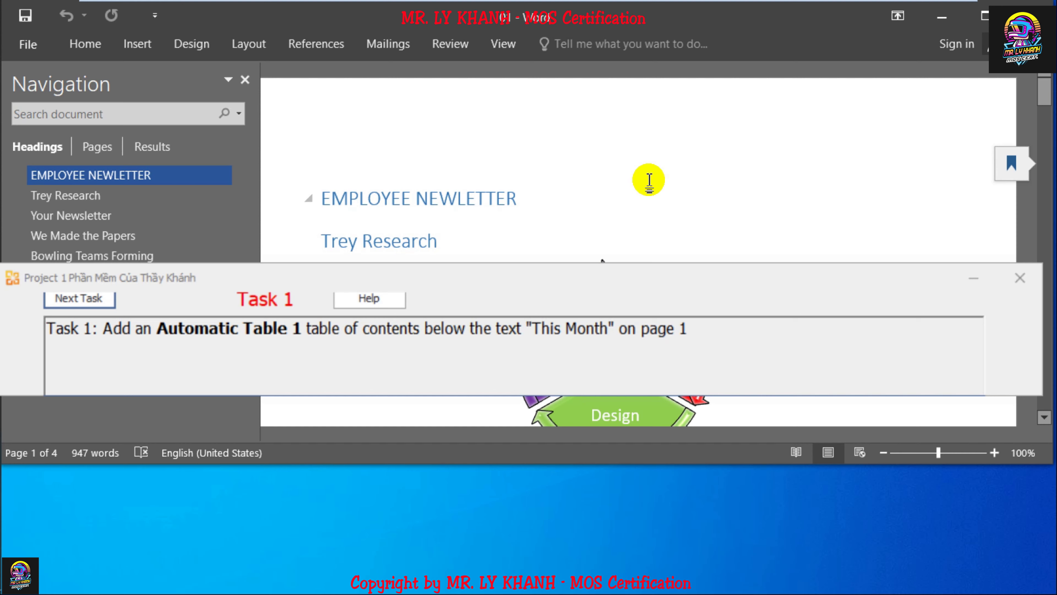
left_click_drag(618, 268, 629, 487)
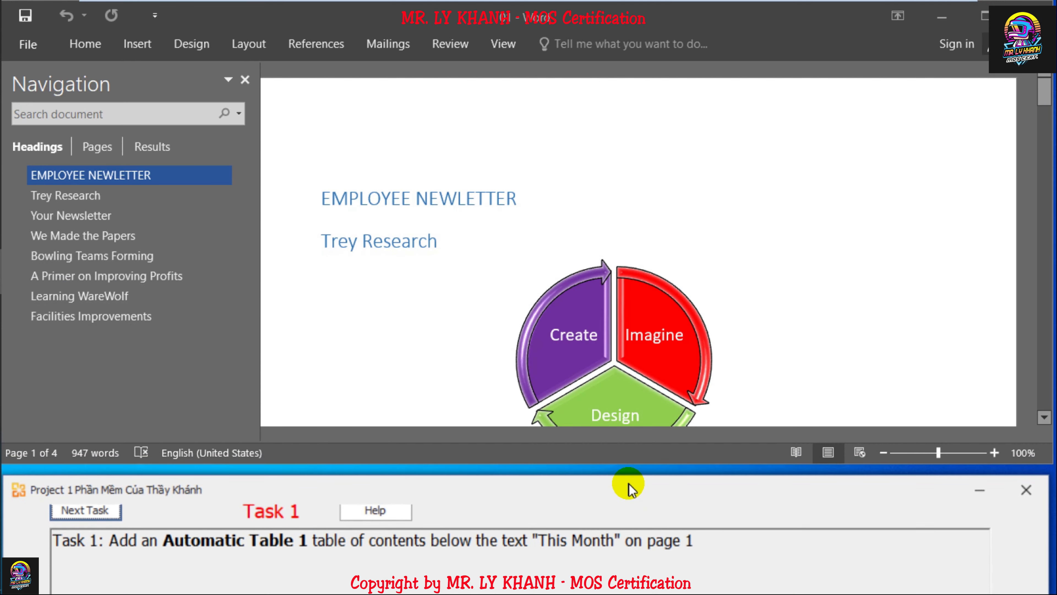
Insert an Automatic Table 1 table of contents in the empty paragraph below "This Month" on page 1
left_click(421, 200)
scroll(417, 194, "down", 5)
left_click(473, 302)
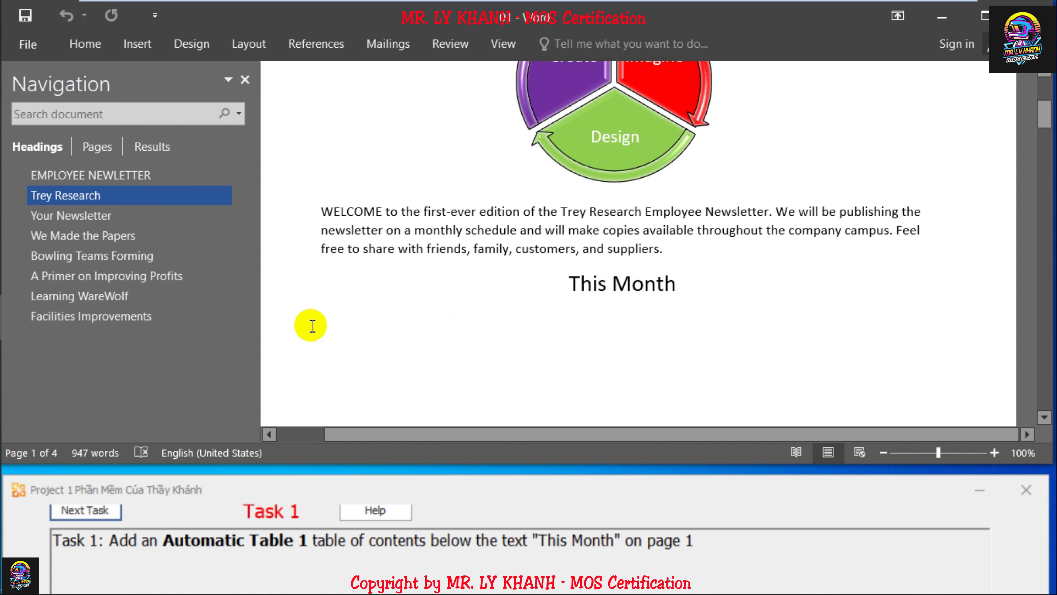
scroll(330, 297, "down", 1)
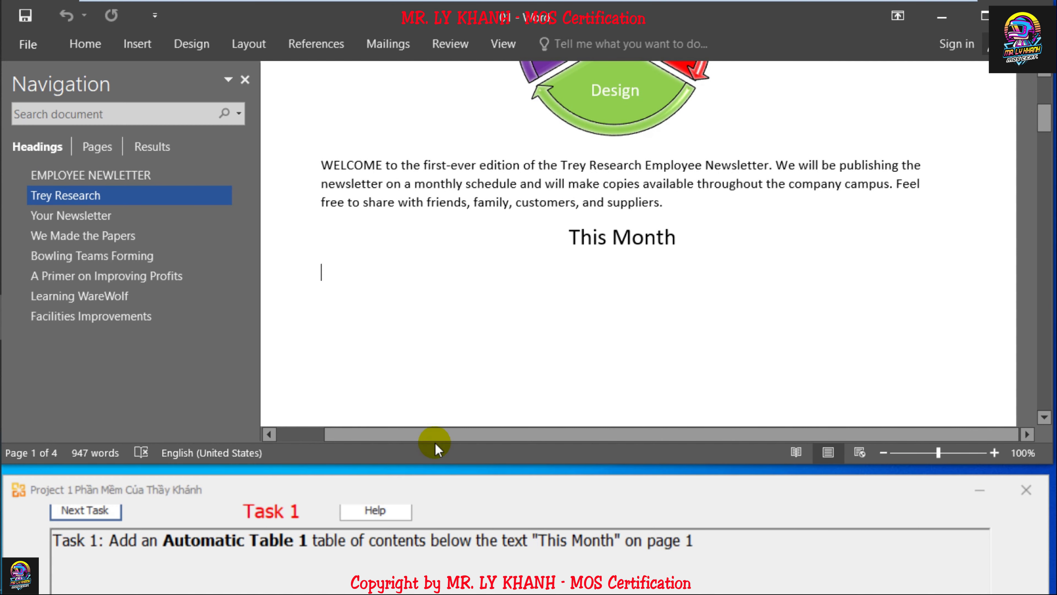
left_click_drag(479, 489, 474, 475)
left_click(349, 283)
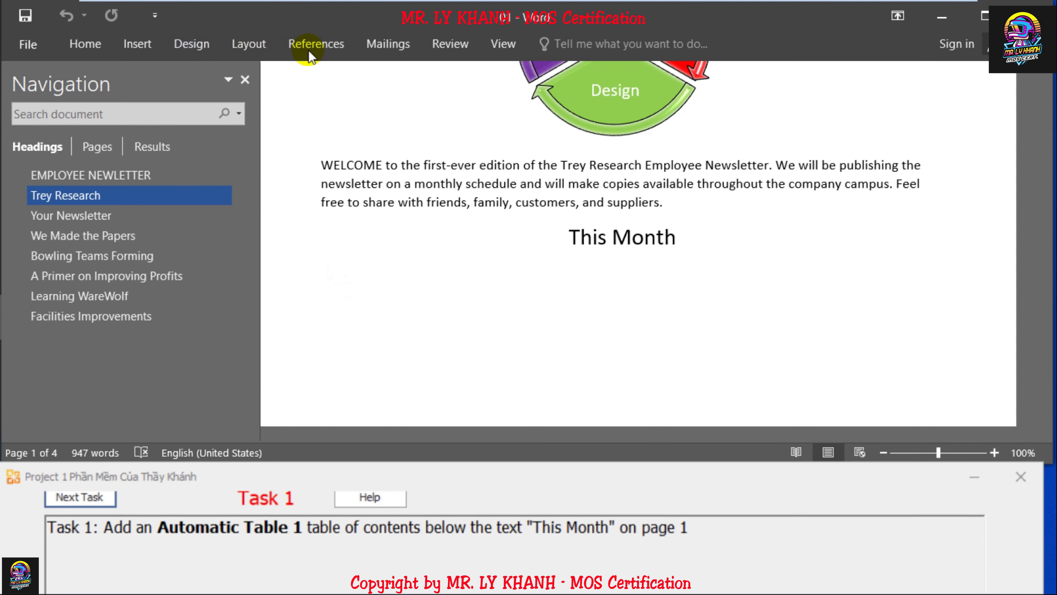
left_click(319, 46)
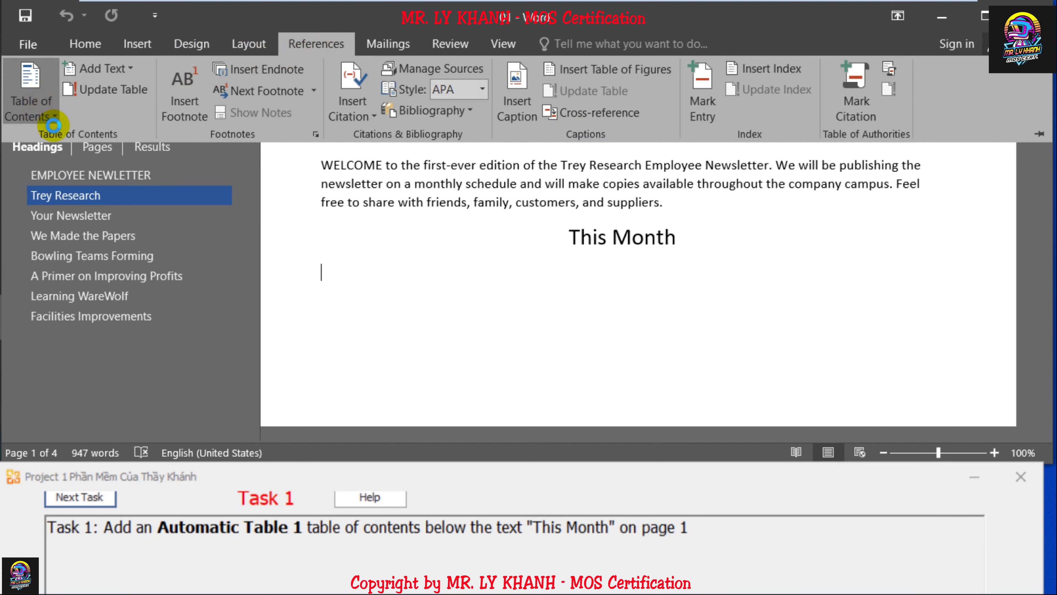
left_click(33, 100)
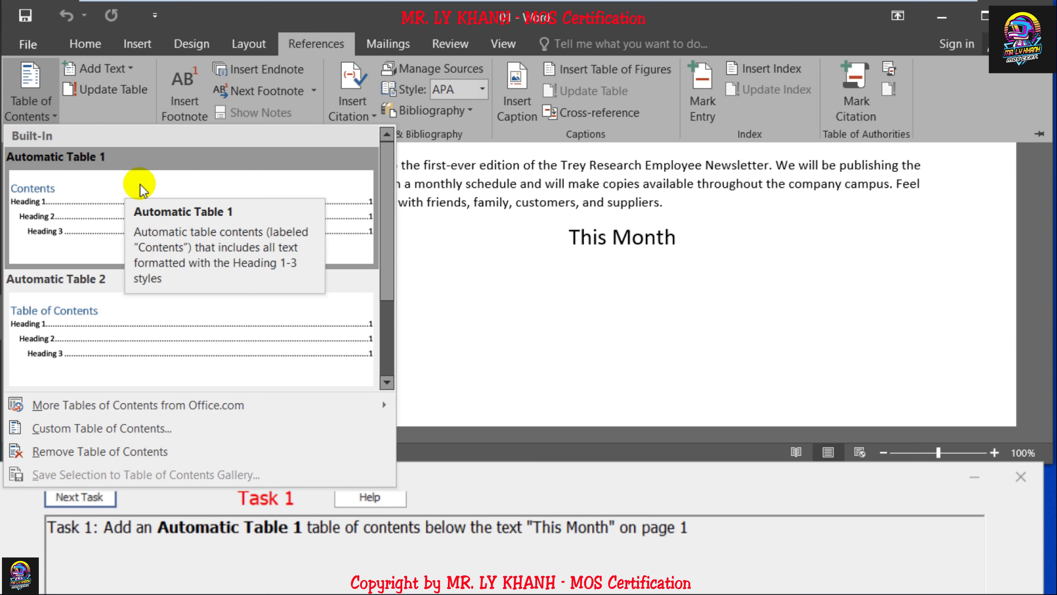
left_click(333, 165)
Look over the inserted table of contents and advance to Task 2
scroll(423, 239, "up", 6)
scroll(460, 260, "down", 7)
scroll(518, 264, "up", 7)
scroll(518, 265, "down", 5)
left_click(489, 314)
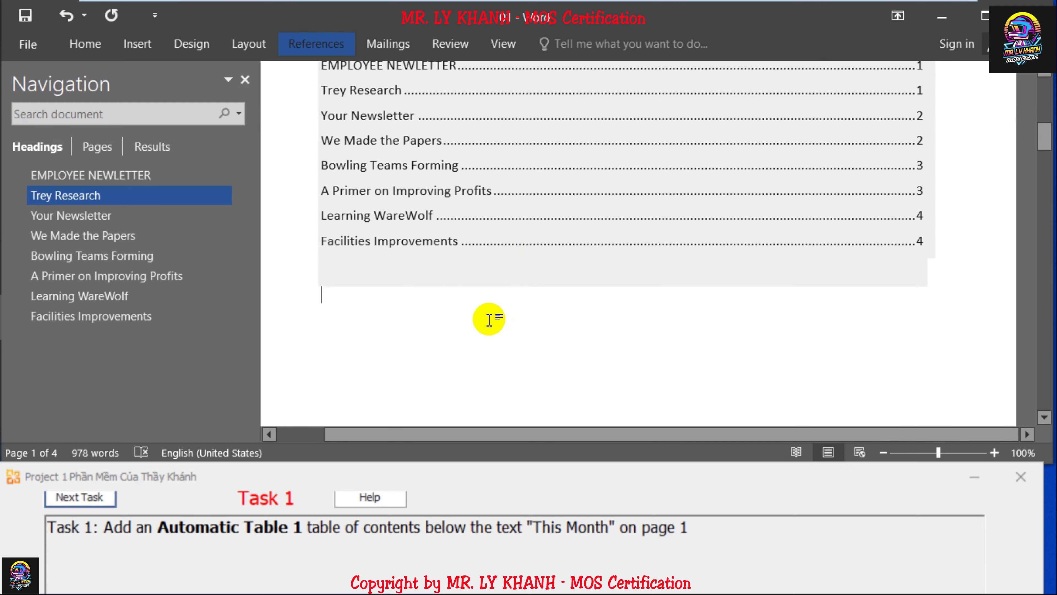
left_click(111, 500)
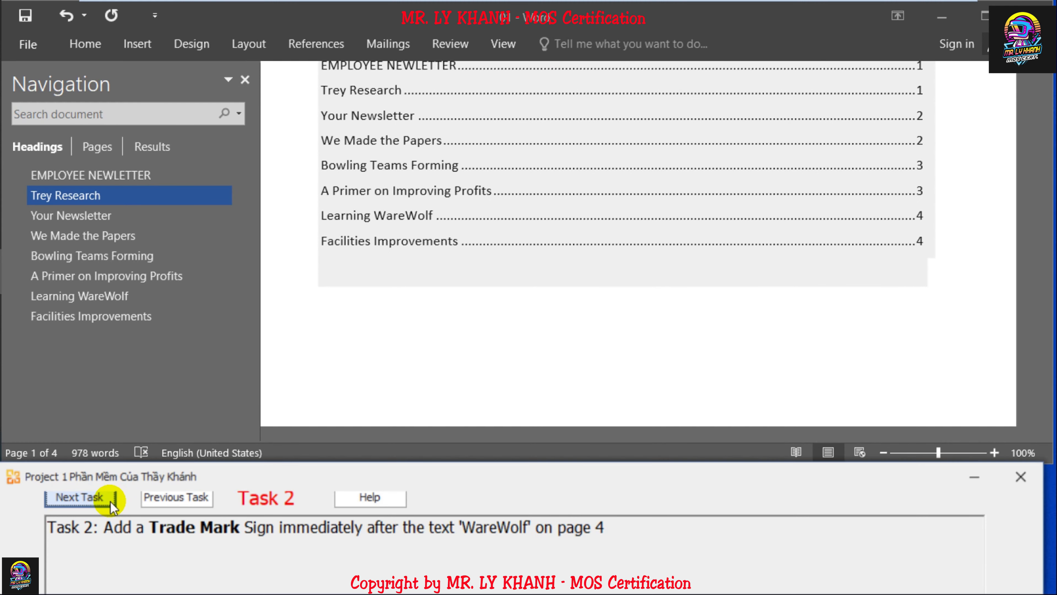
Insert the Trademark special character immediately after "WareWolf" in the "Learning WareWolf" heading on page 4
left_click(500, 296)
left_click(97, 147)
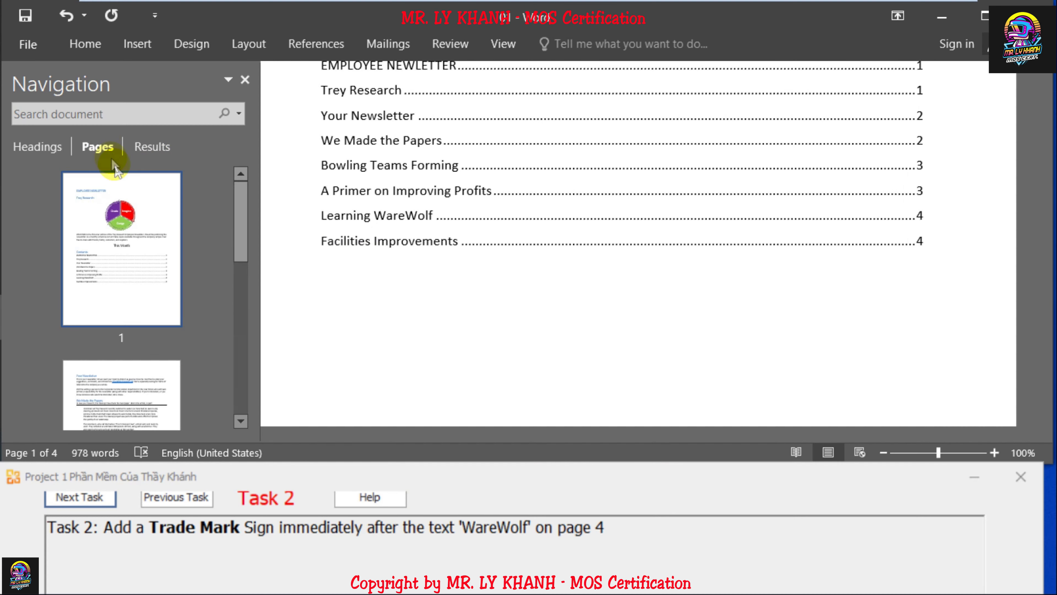
scroll(141, 227, "down", 5)
left_click(113, 354)
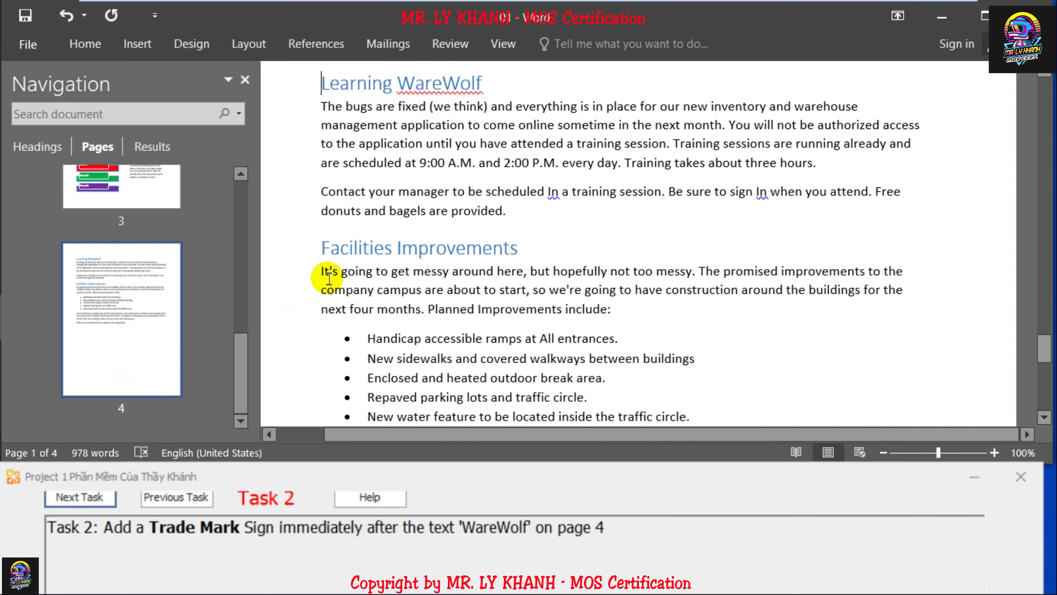
scroll(512, 170, "up", 2)
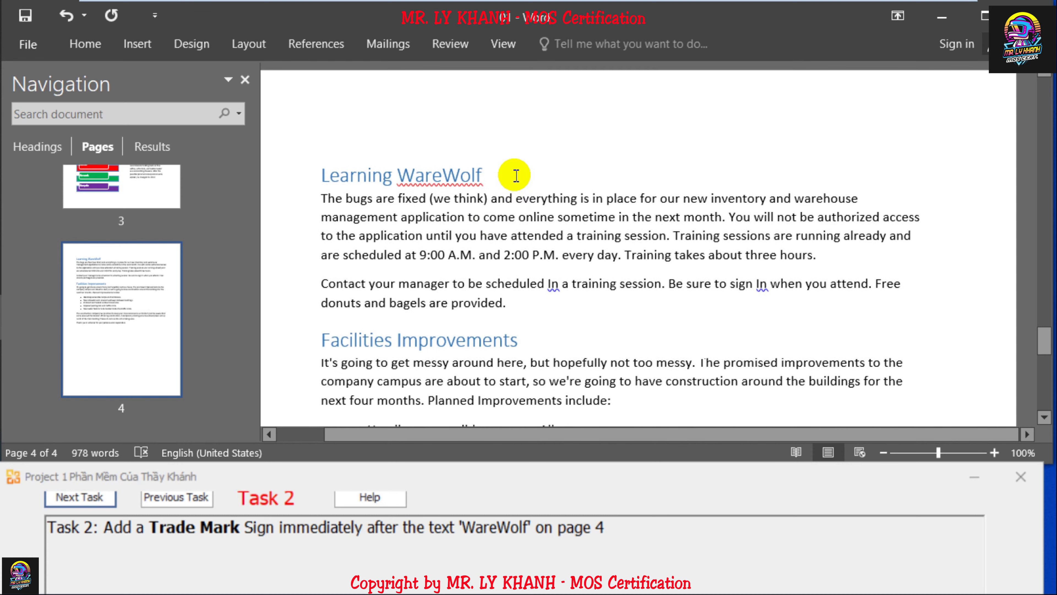
left_click(516, 177)
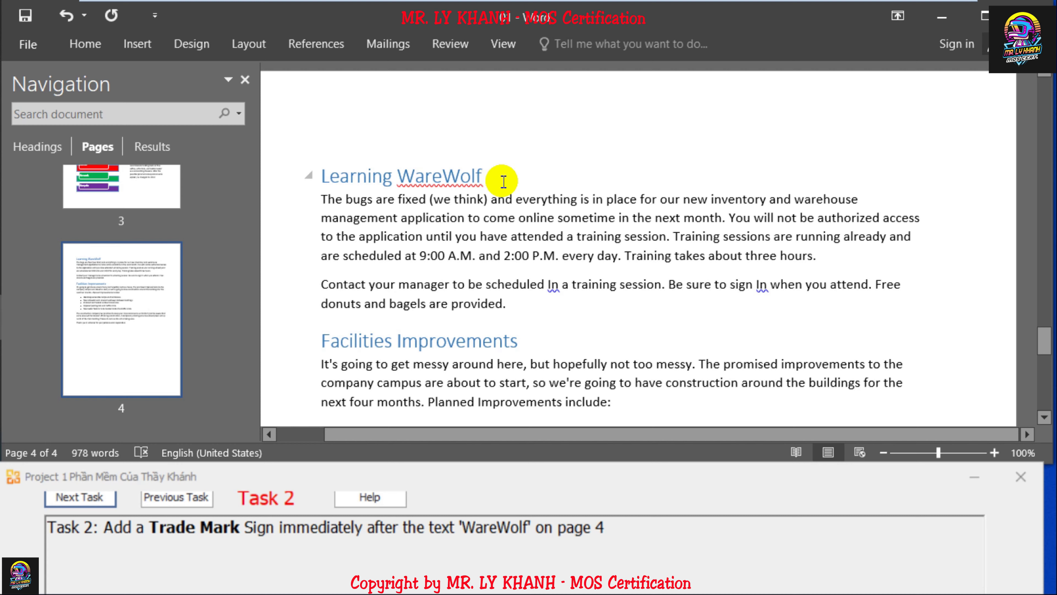
left_click(137, 44)
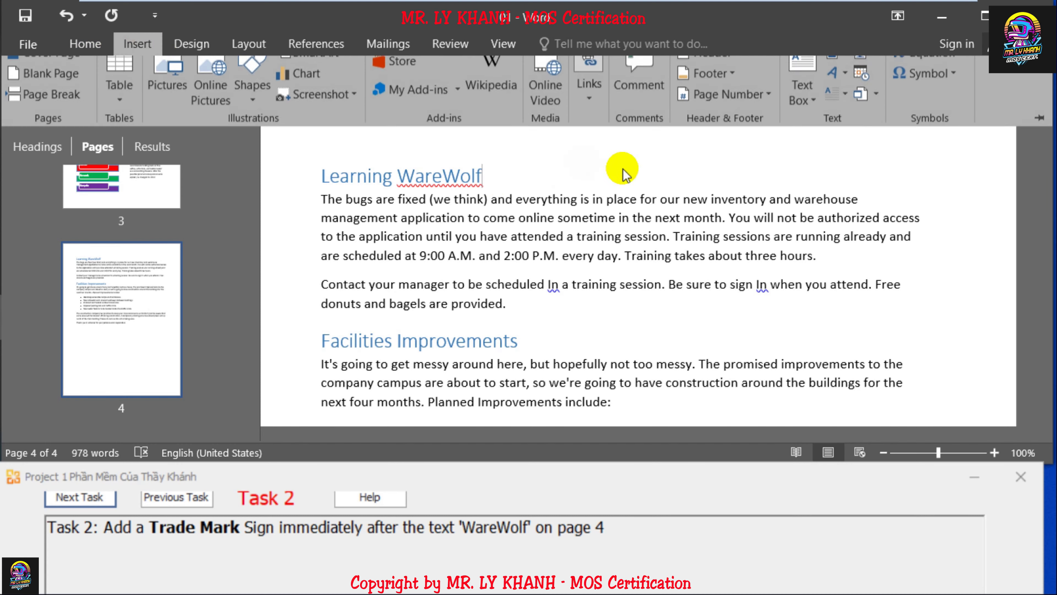
left_click(927, 89)
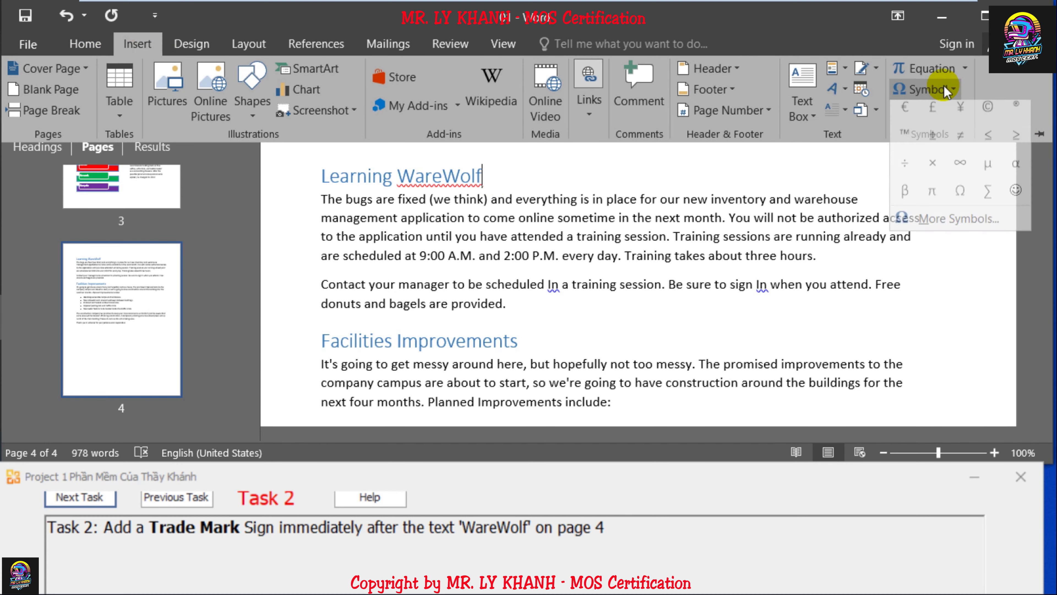
left_click(953, 225)
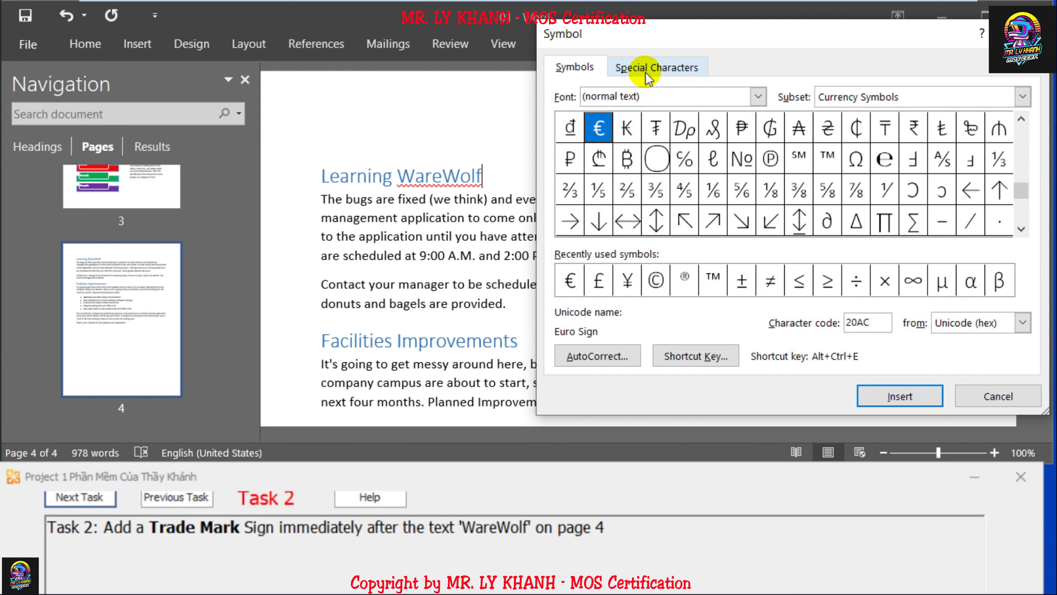
left_click(647, 77)
left_click(625, 242)
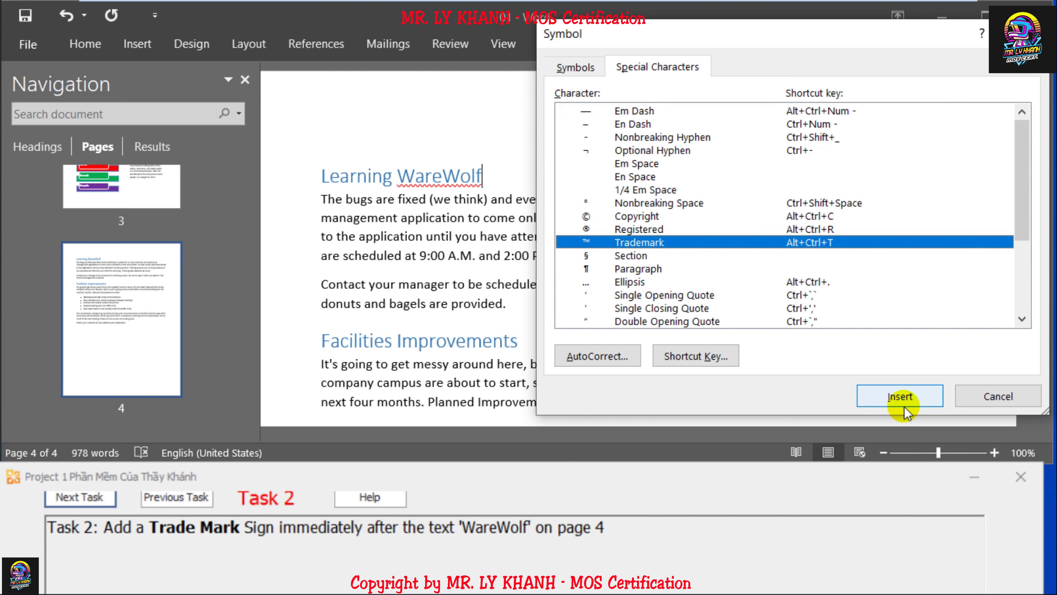
left_click(897, 397)
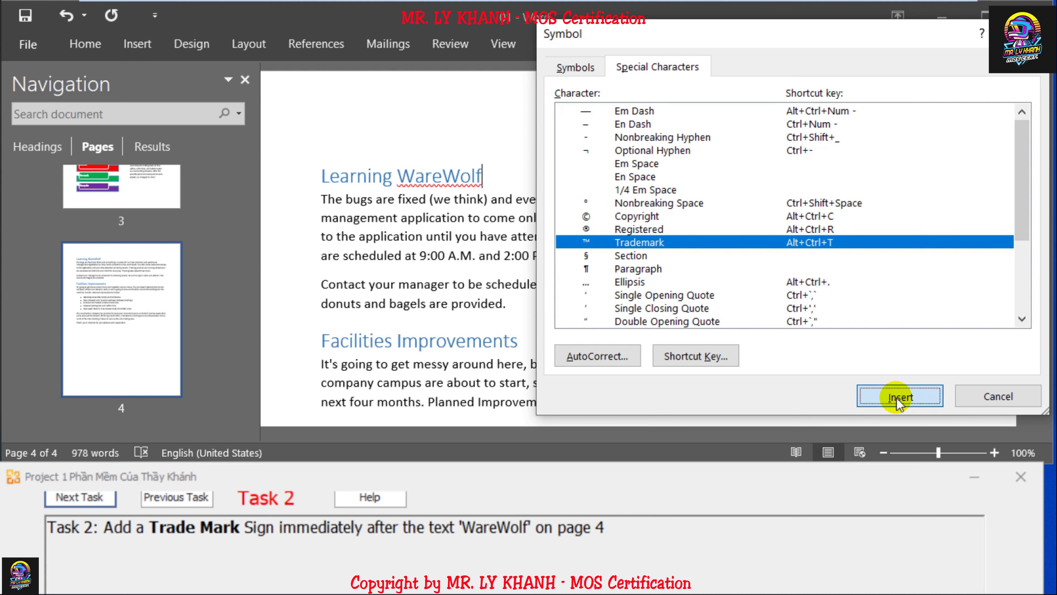
left_click(972, 395)
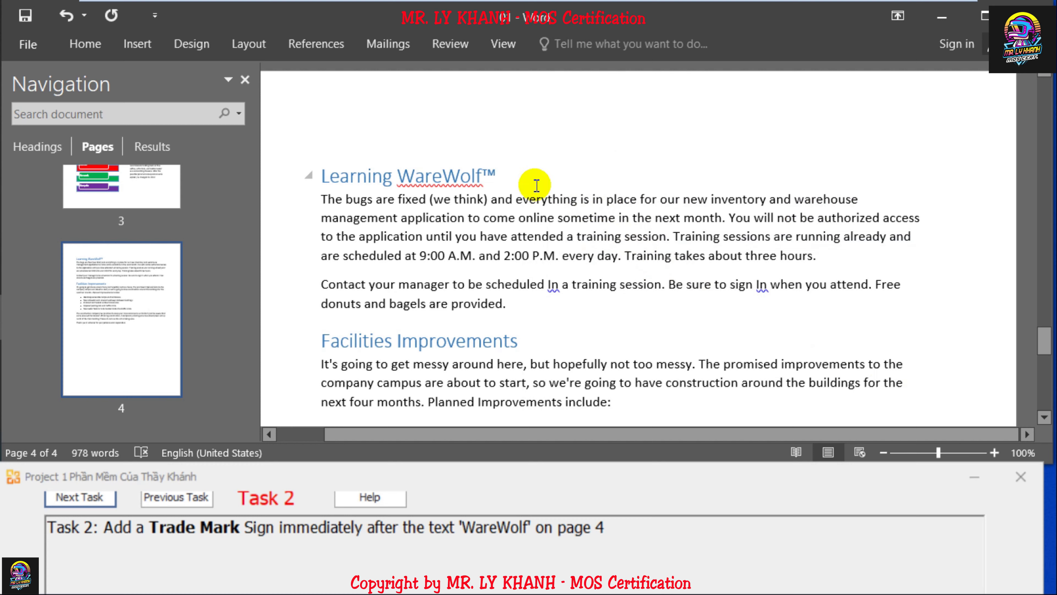
Advance to Task 3 and apply the Soft Round bevel shape effect to the SmartArt graphic near the top of page 1
left_click(100, 501)
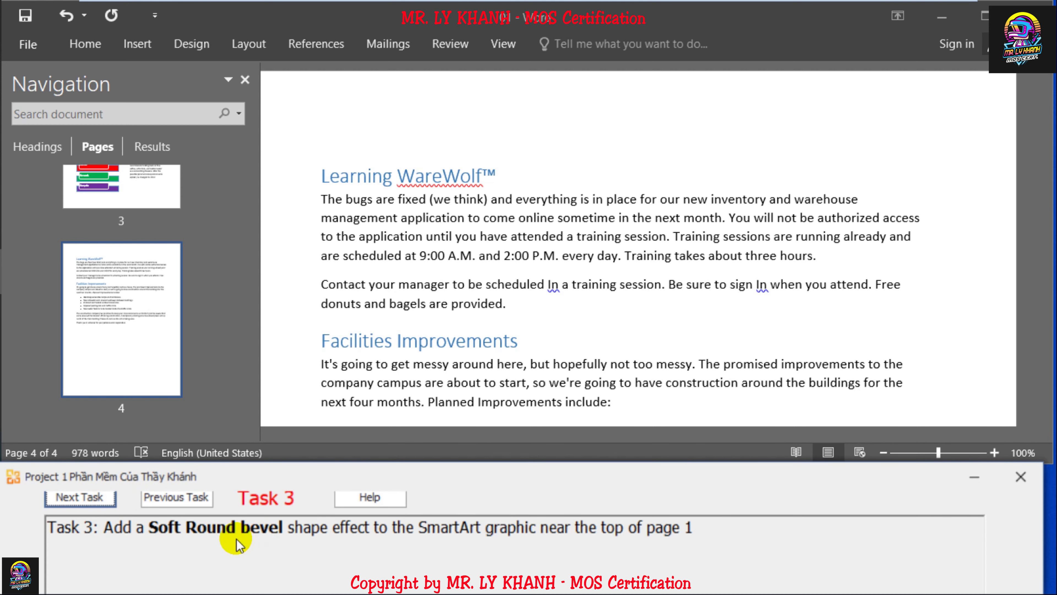
left_click(502, 330)
scroll(502, 330, "up", 5)
scroll(502, 330, "up", 20)
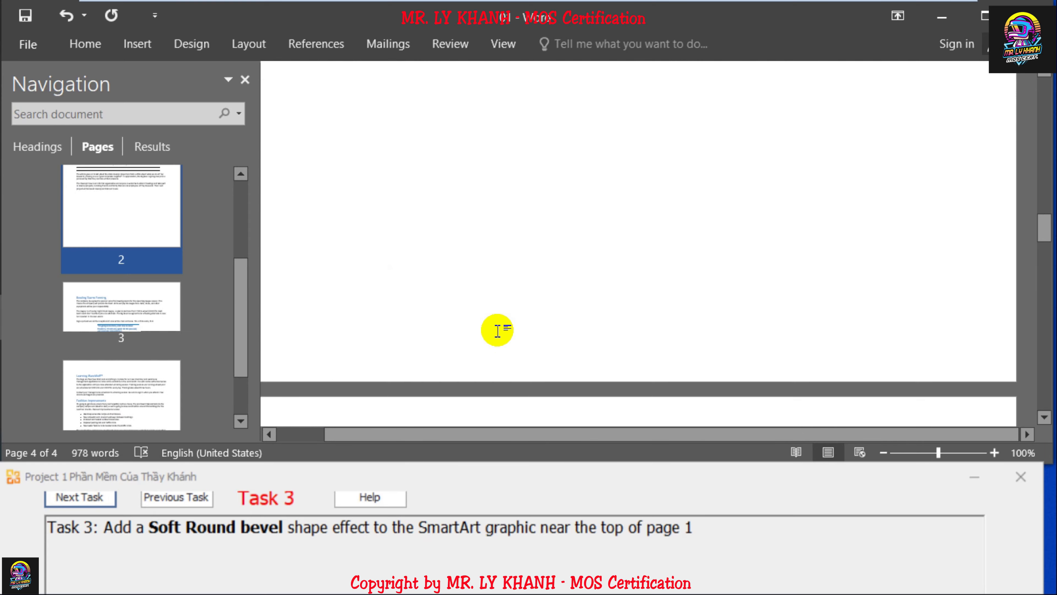
scroll(499, 330, "up", 15)
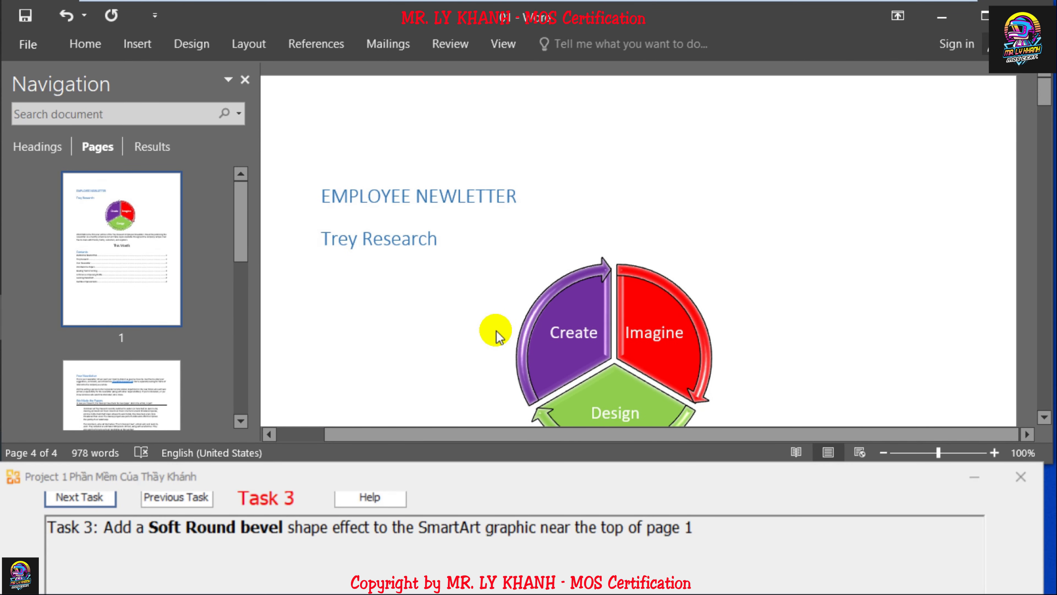
left_click(752, 297)
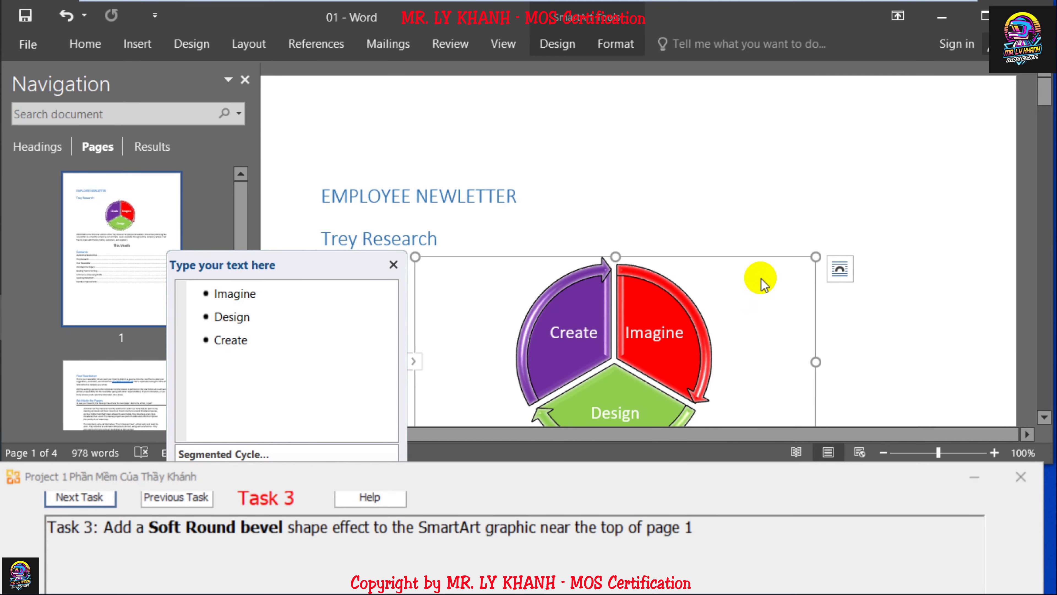
left_click(556, 52)
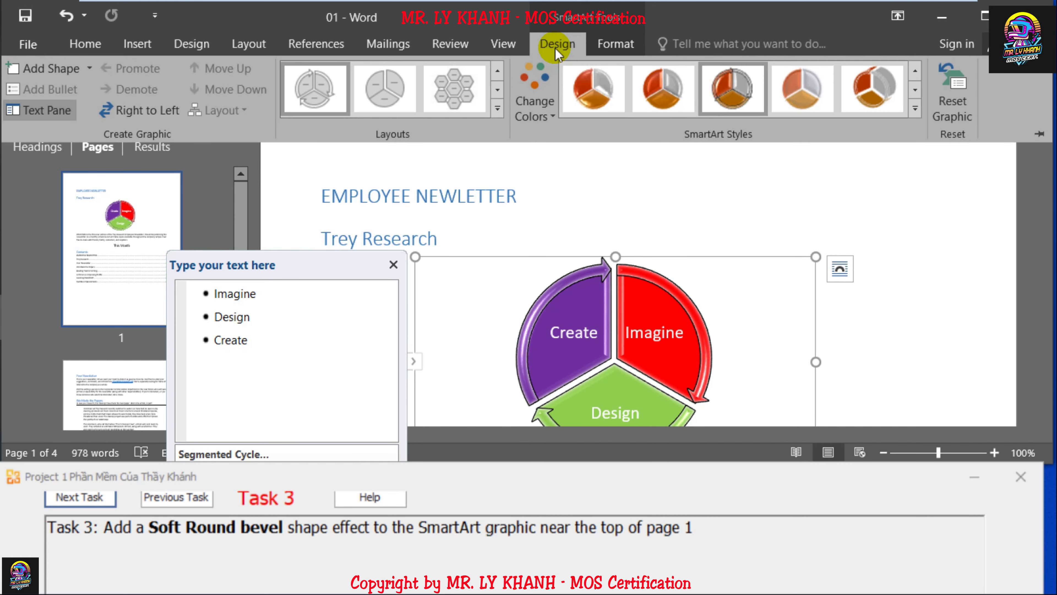
left_click(604, 44)
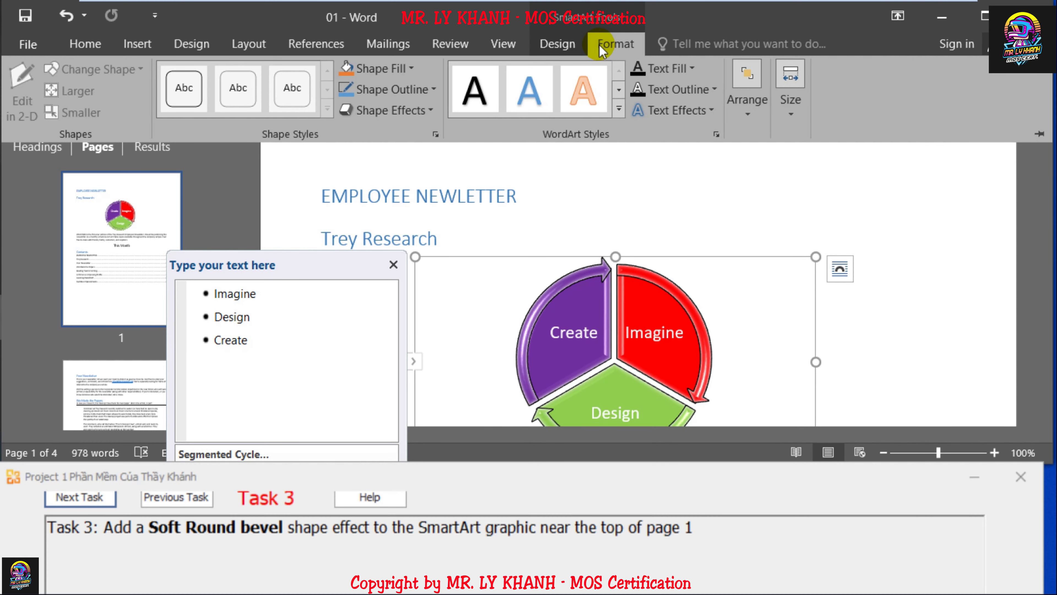
left_click(410, 110)
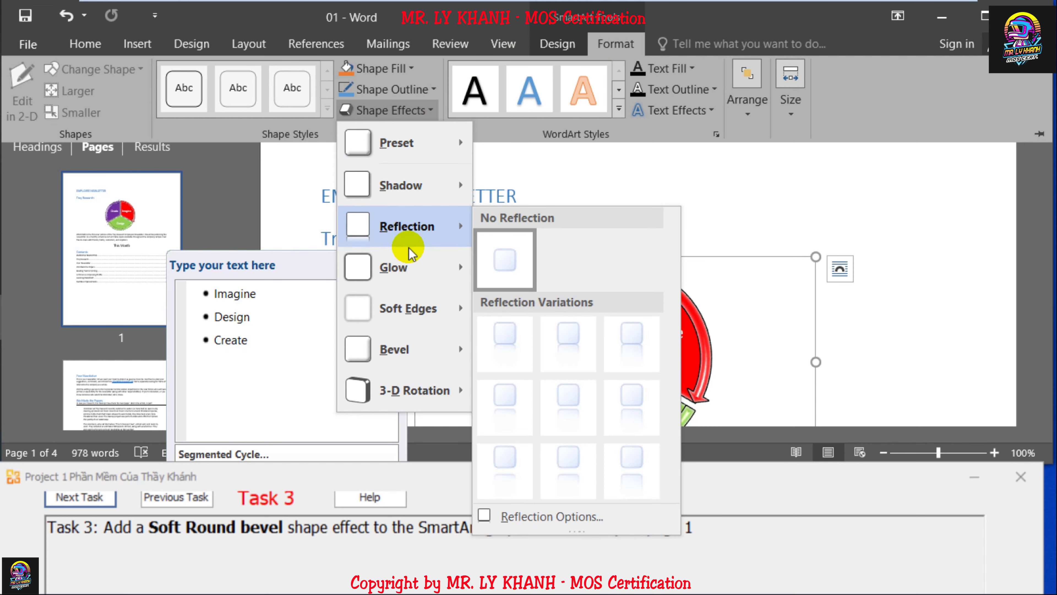
mouse_move(351, 350)
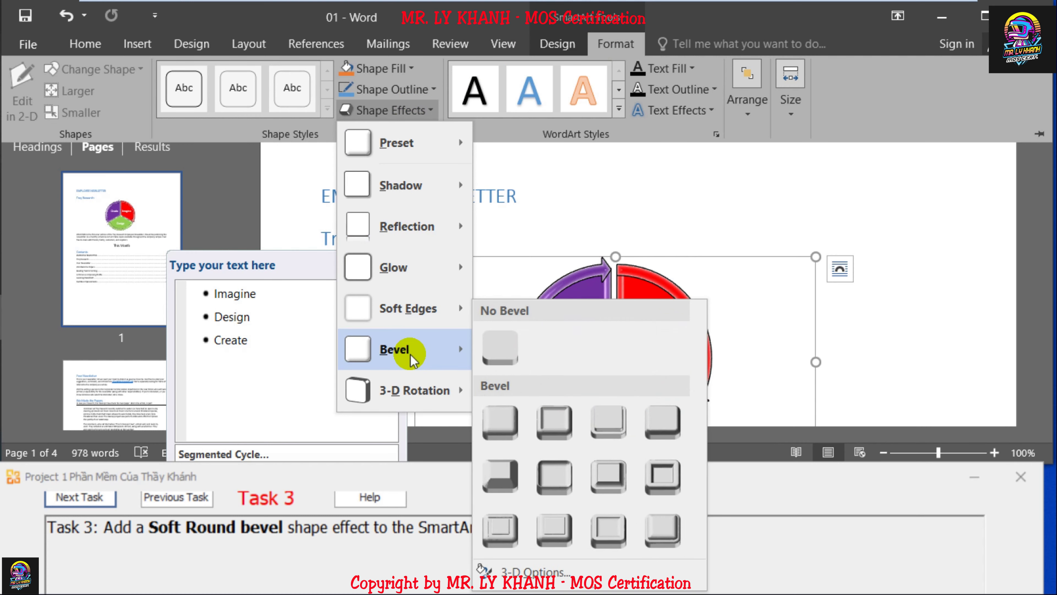
left_click(552, 481)
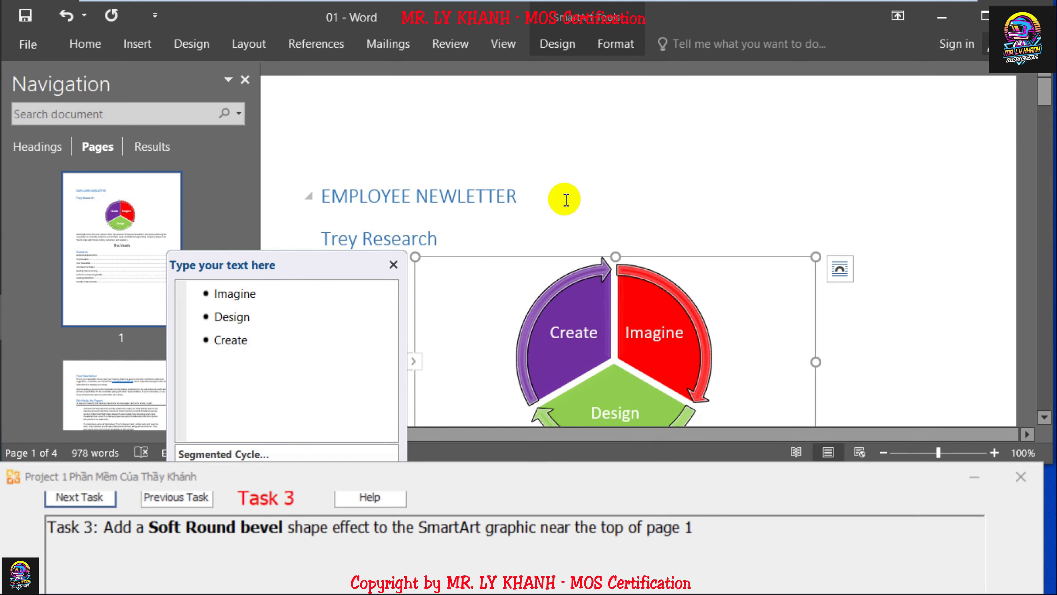
left_click(544, 193)
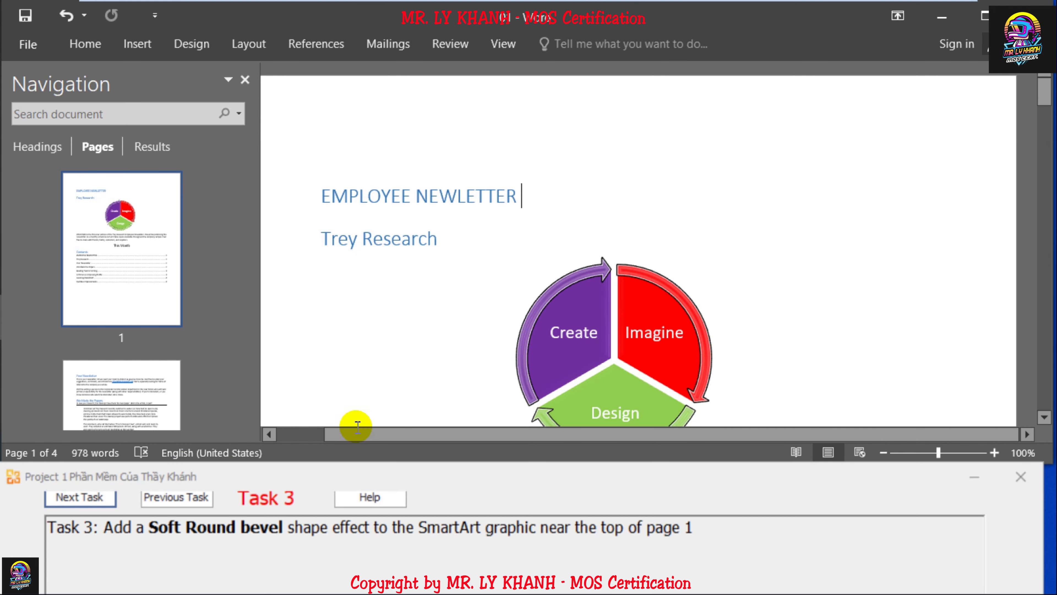
Advance to Task 4 and change the bullets under "Facilities Improvements" on page 4 to a picture bullet using the Construction image from the Pictures folder
left_click(88, 504)
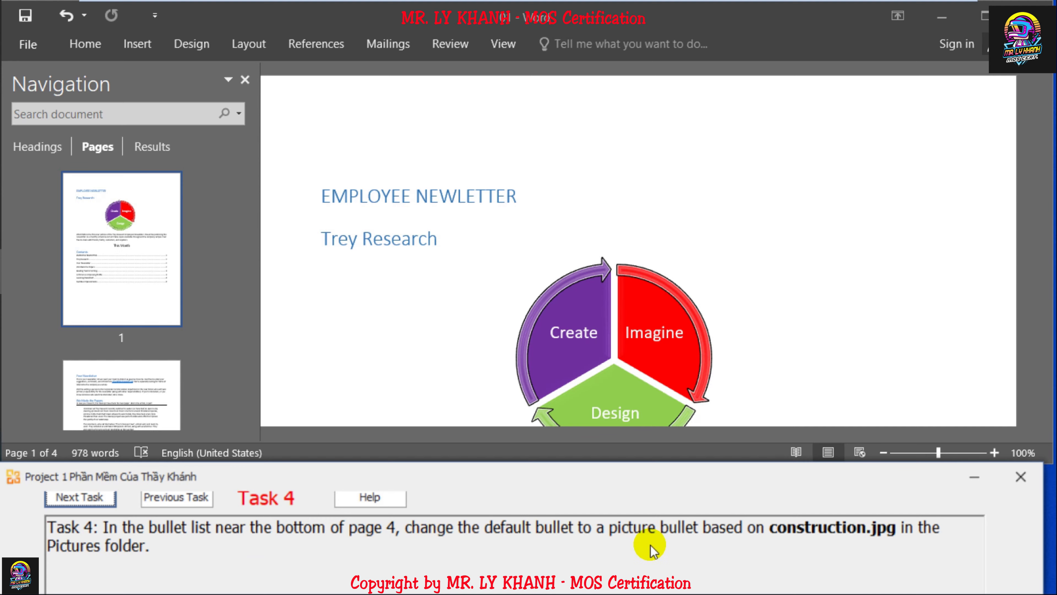
scroll(809, 236, "down", 15)
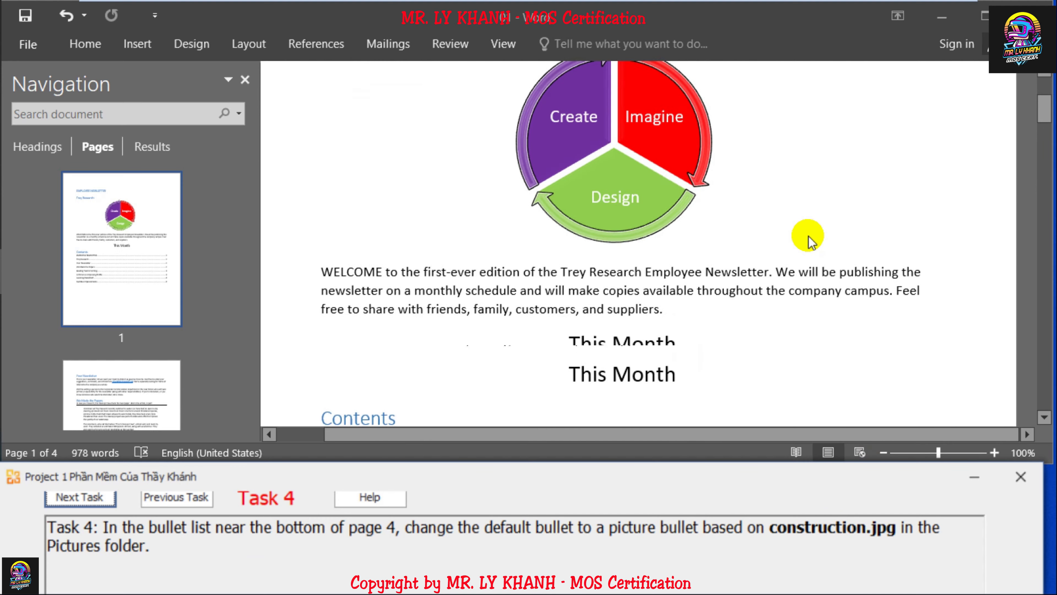
scroll(809, 236, "down", 20)
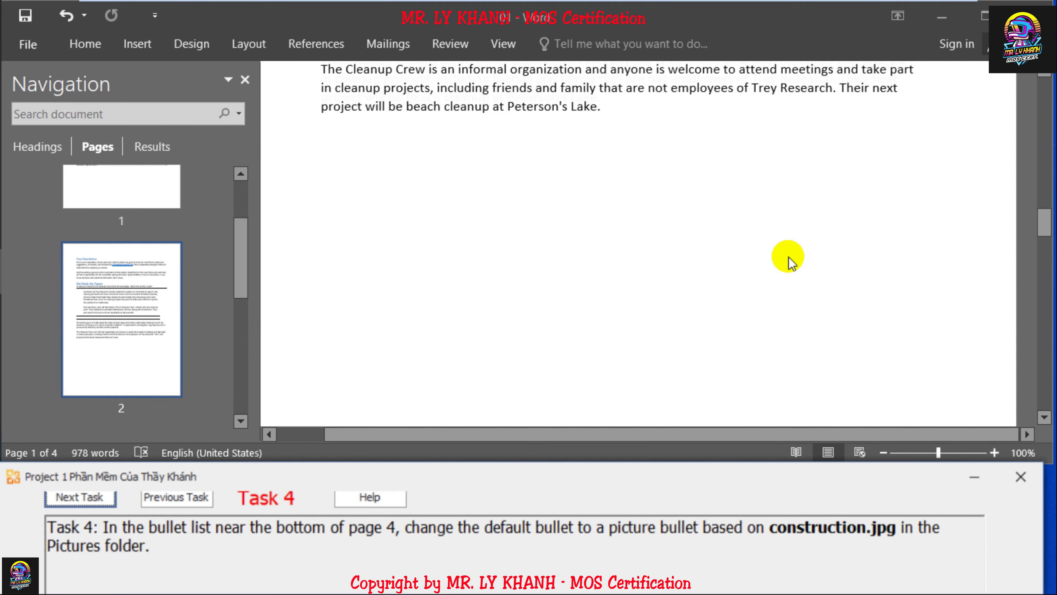
scroll(791, 260, "down", 20)
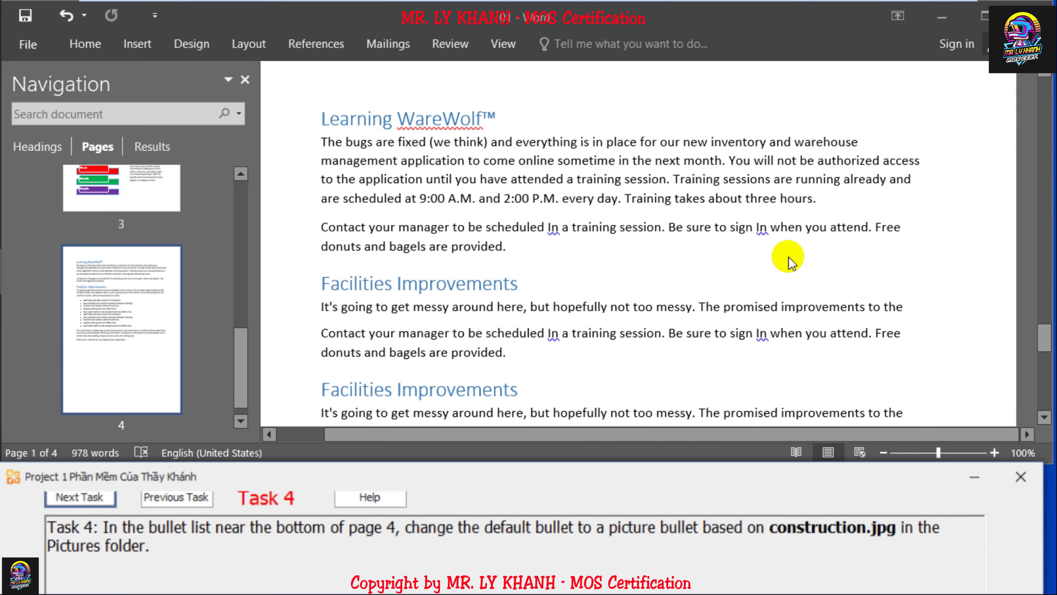
left_click_drag(364, 152, 718, 248)
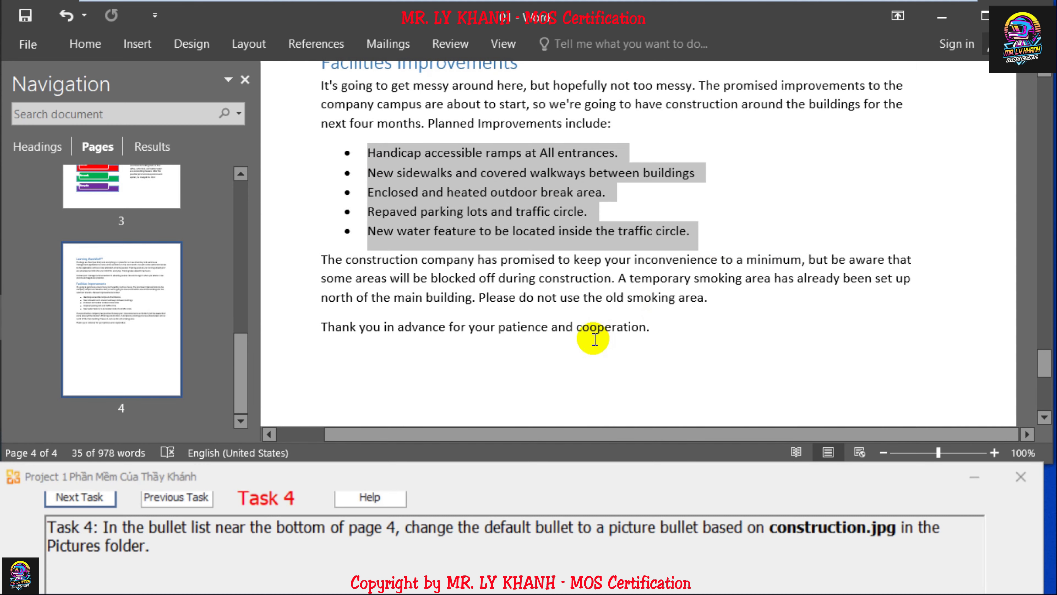
left_click(88, 44)
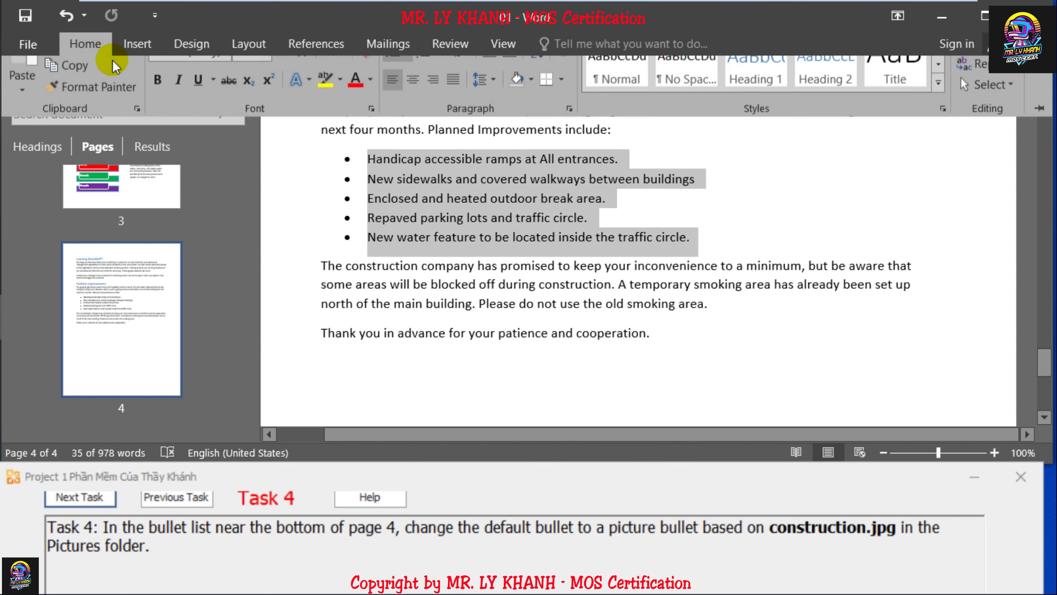
left_click(407, 77)
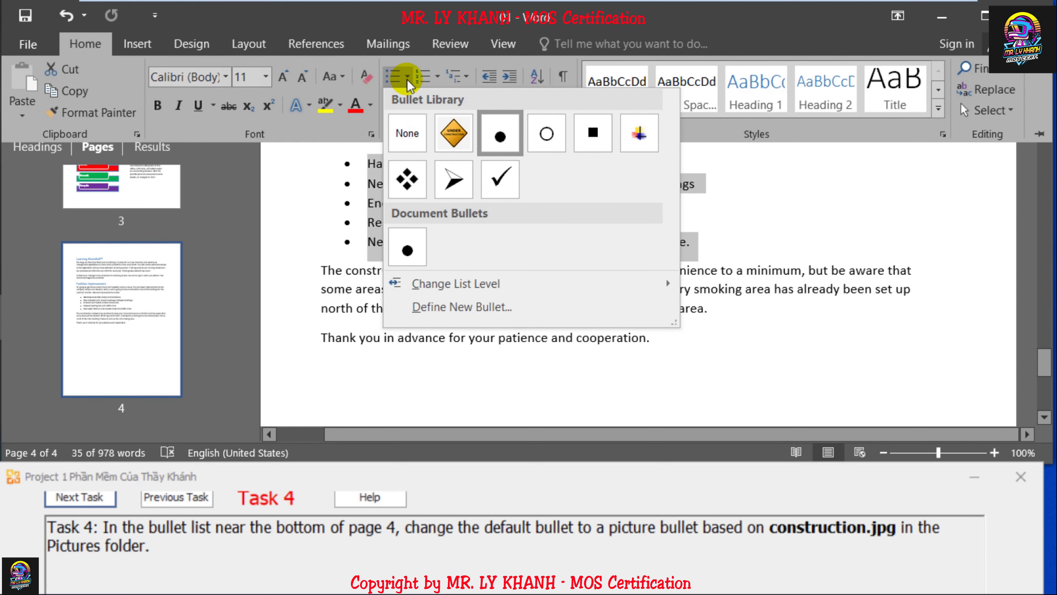
left_click(461, 306)
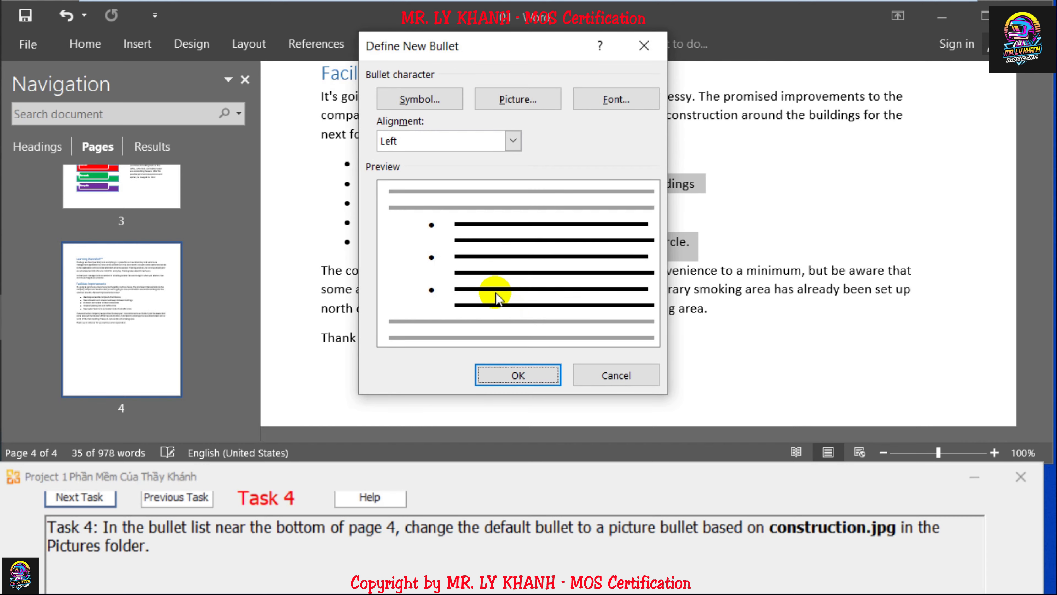
left_click(502, 99)
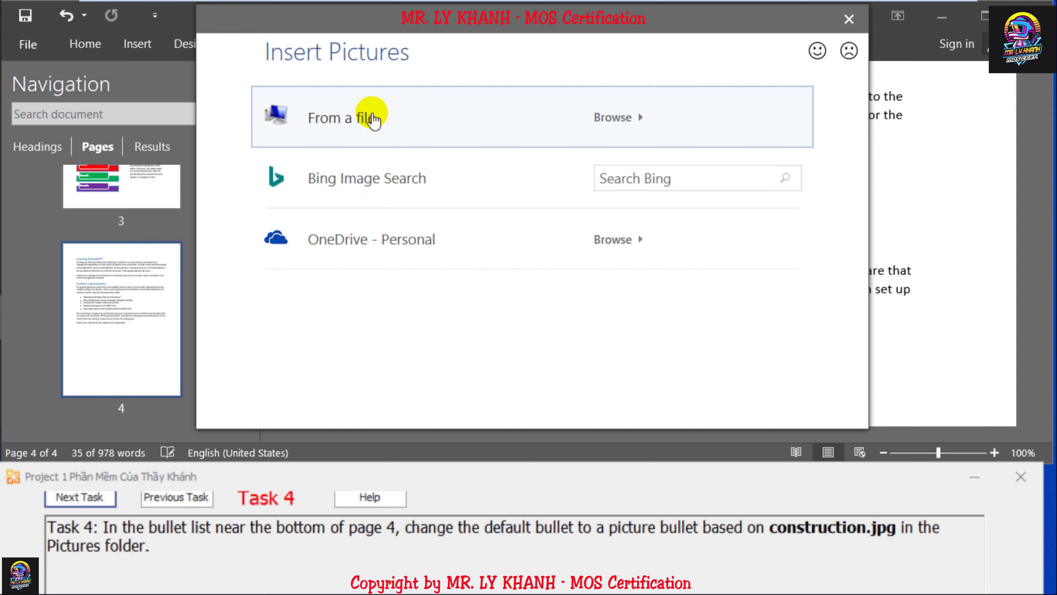
left_click(368, 119)
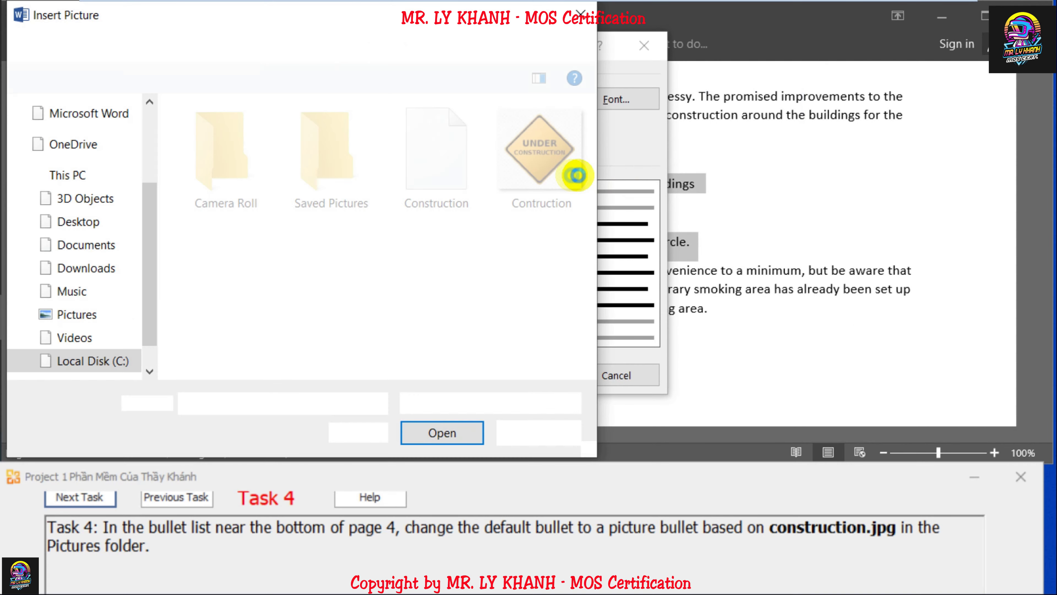
left_click(452, 175)
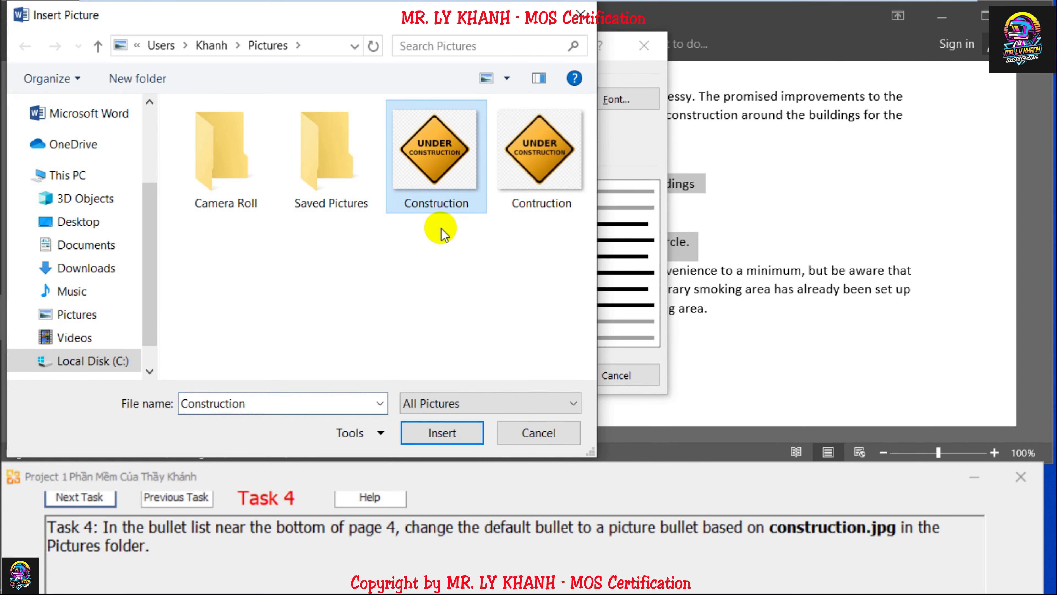
left_click(437, 433)
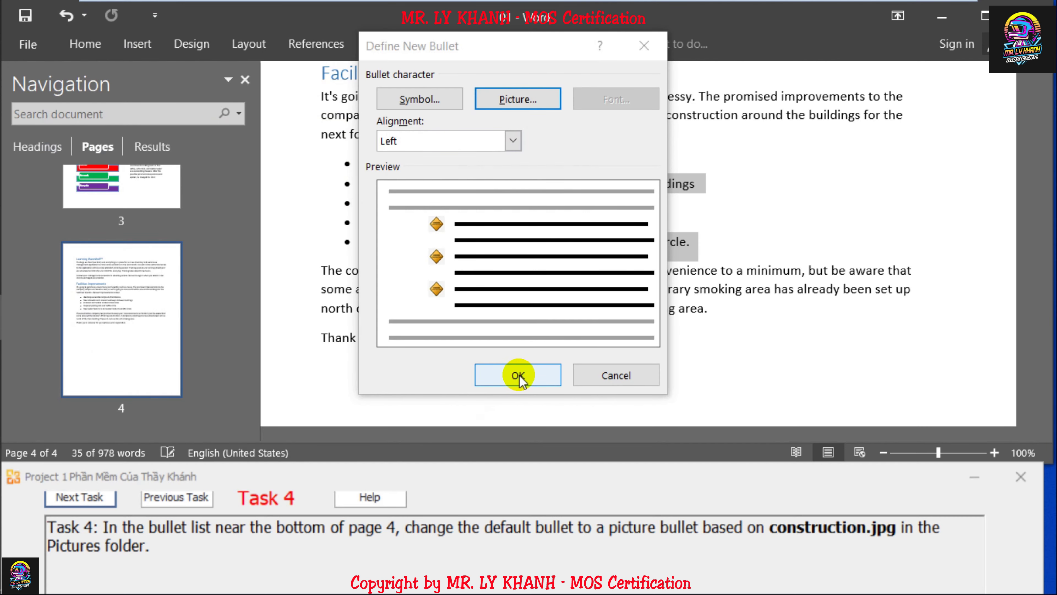
left_click(518, 375)
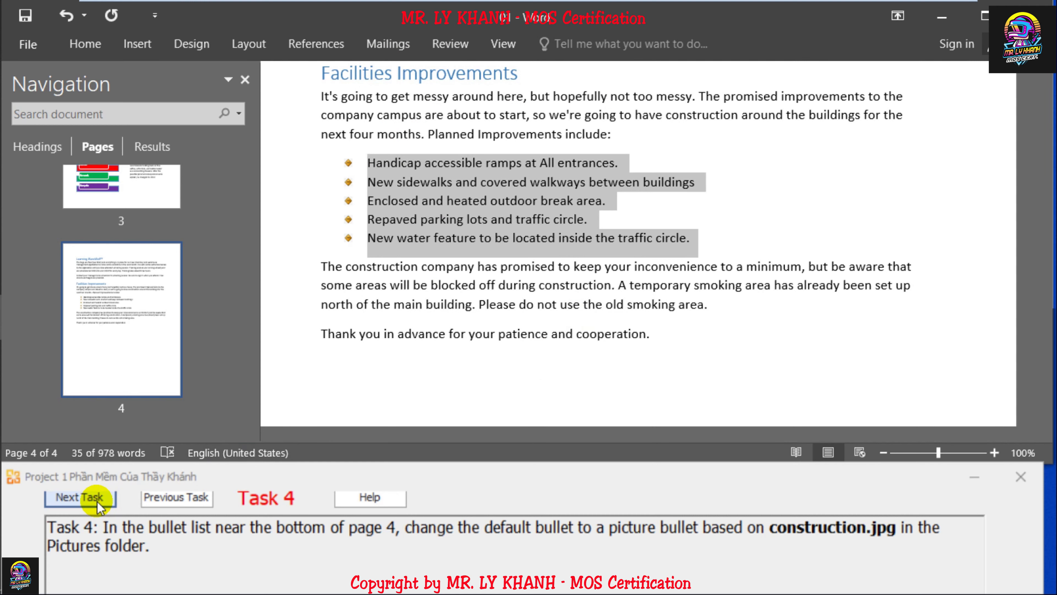
Advance to Task 5 and format the page 2 text from "Volunteers at Trey Research" through "recyclables as they worked" as two columns
left_click(89, 498)
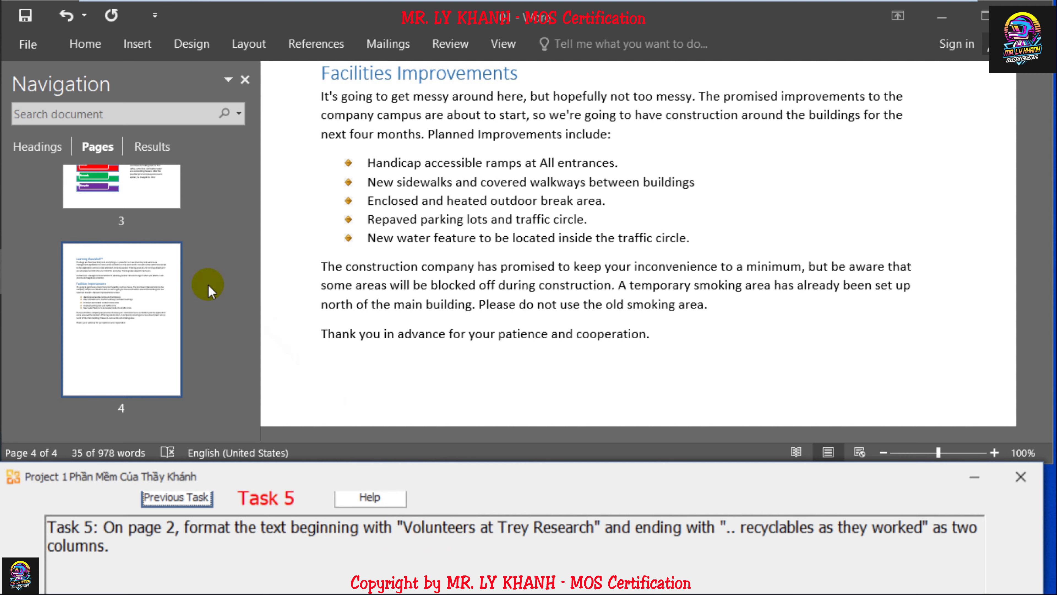
scroll(209, 284, "up", 5)
left_click_drag(237, 233, 241, 300)
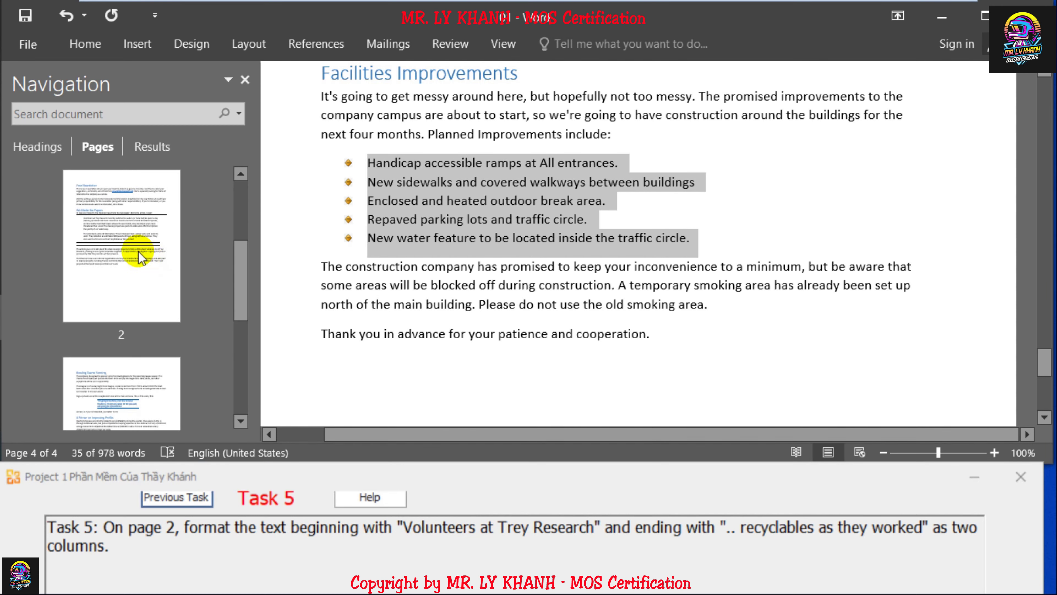
left_click(137, 249)
left_click(466, 211)
scroll(416, 195, "down", 2)
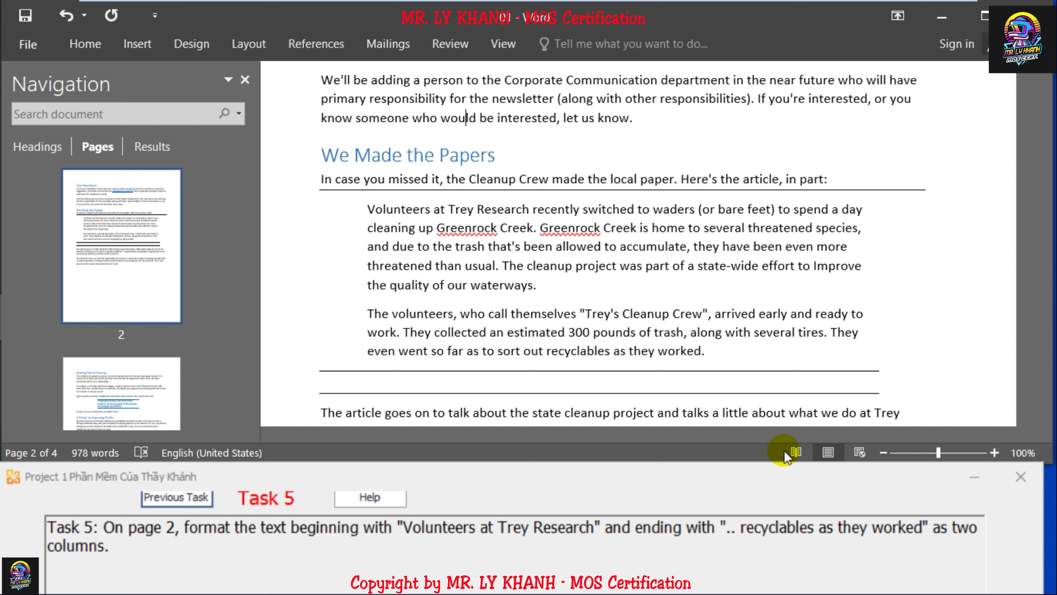
left_click(484, 247)
left_click_drag(368, 209, 725, 355)
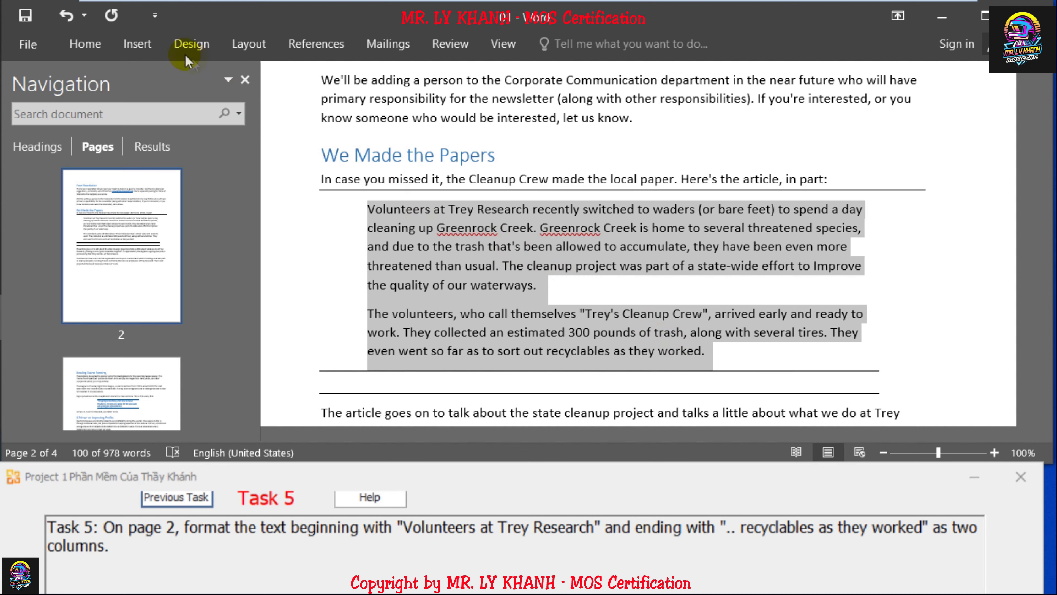
left_click(233, 47)
left_click(186, 100)
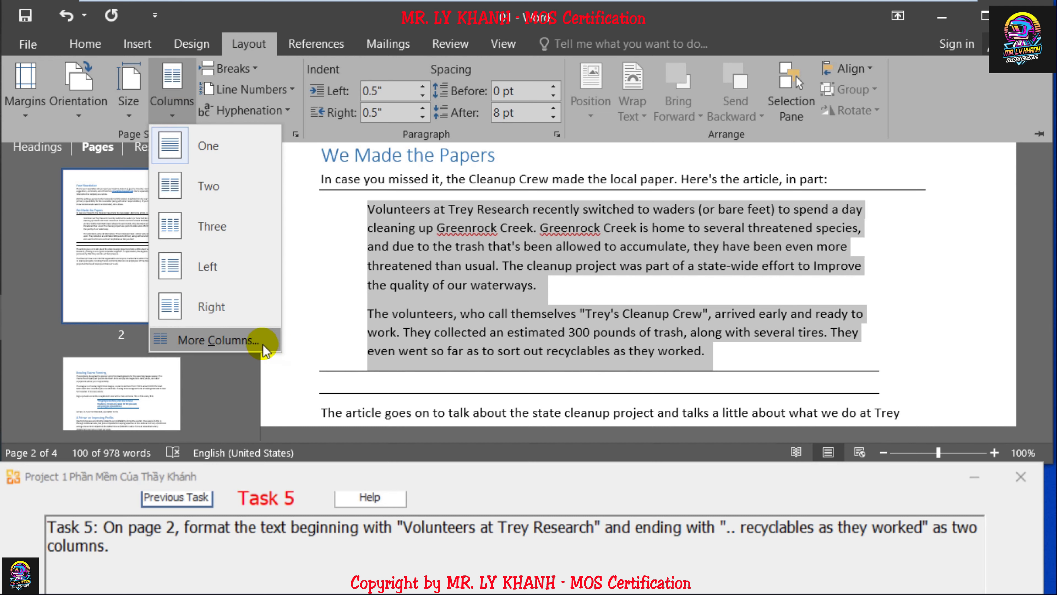
left_click(233, 339)
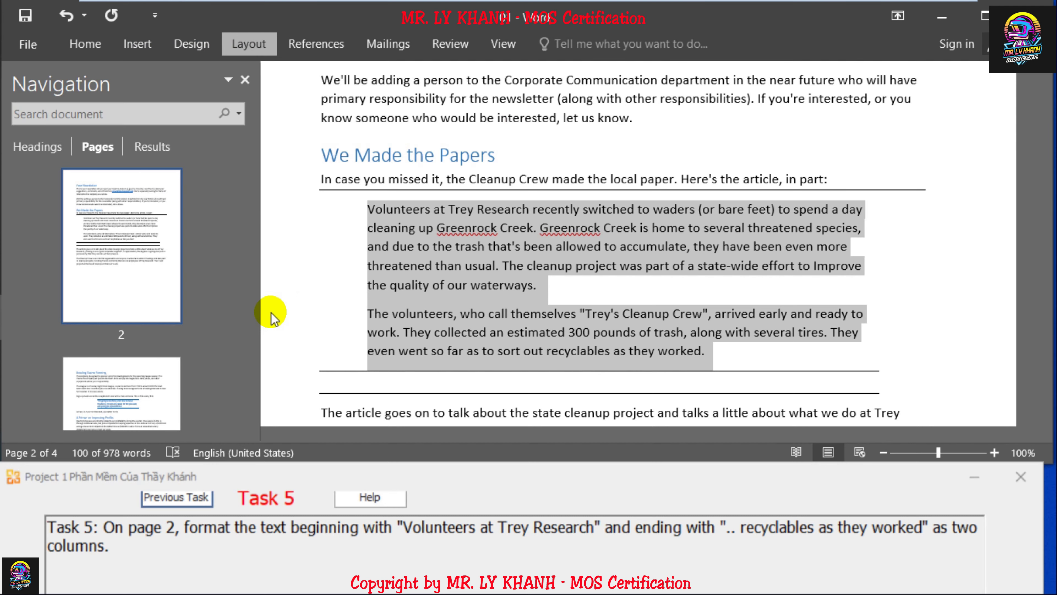
left_click(401, 121)
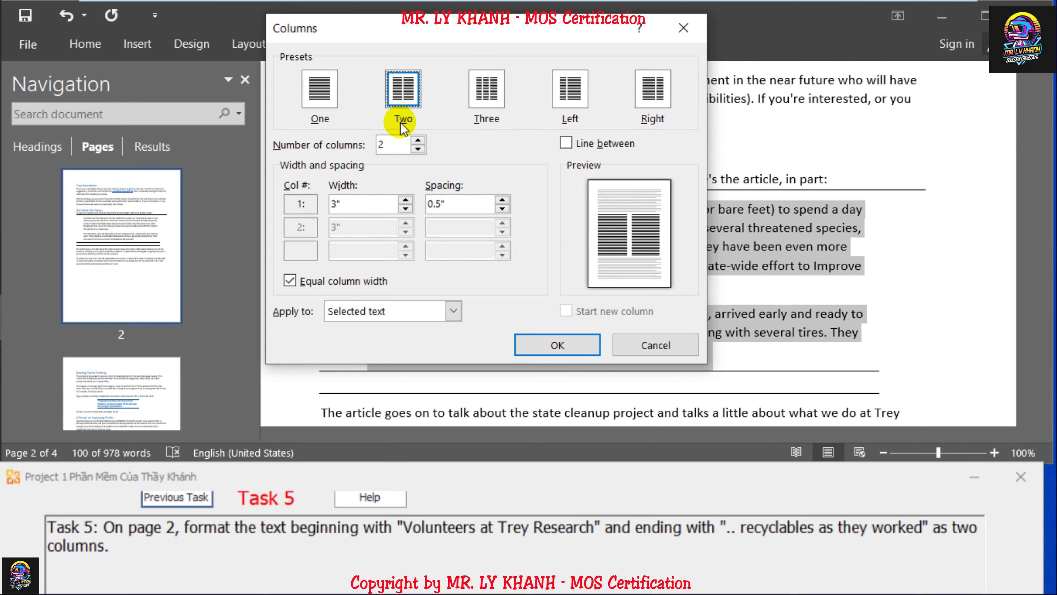
left_click(564, 343)
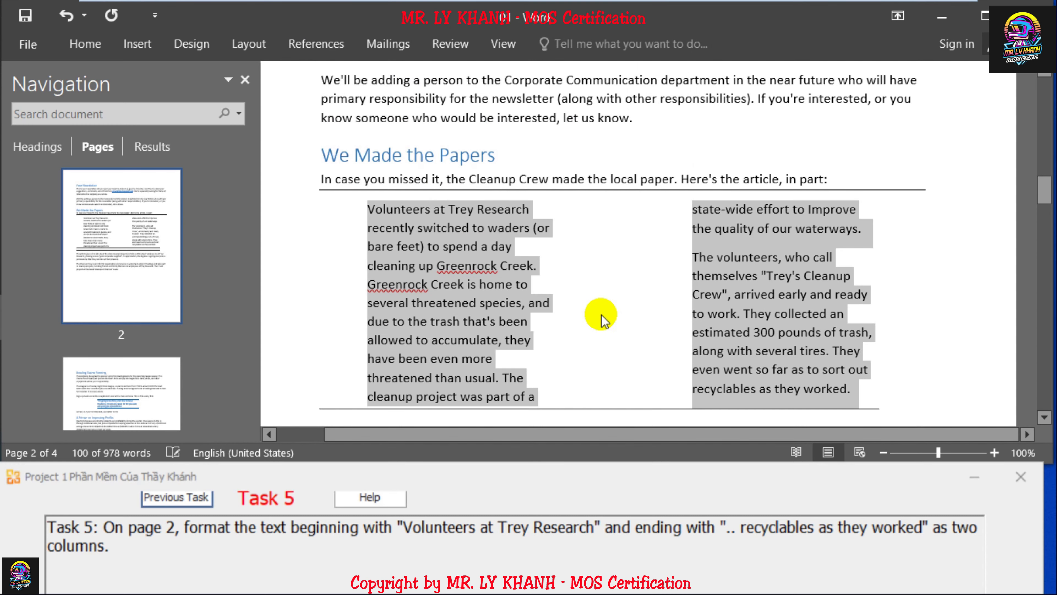
left_click(570, 120)
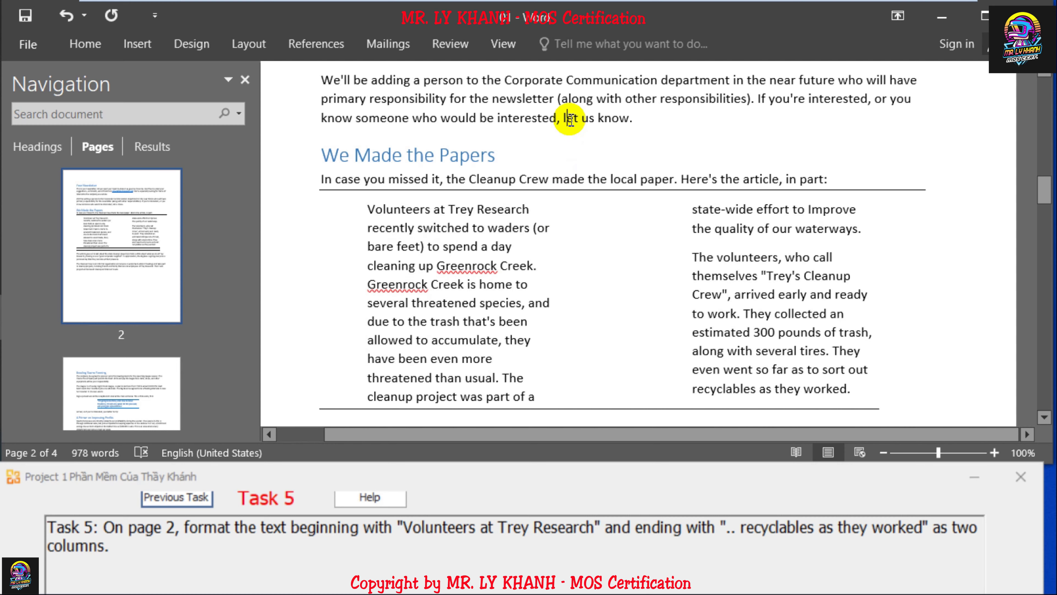